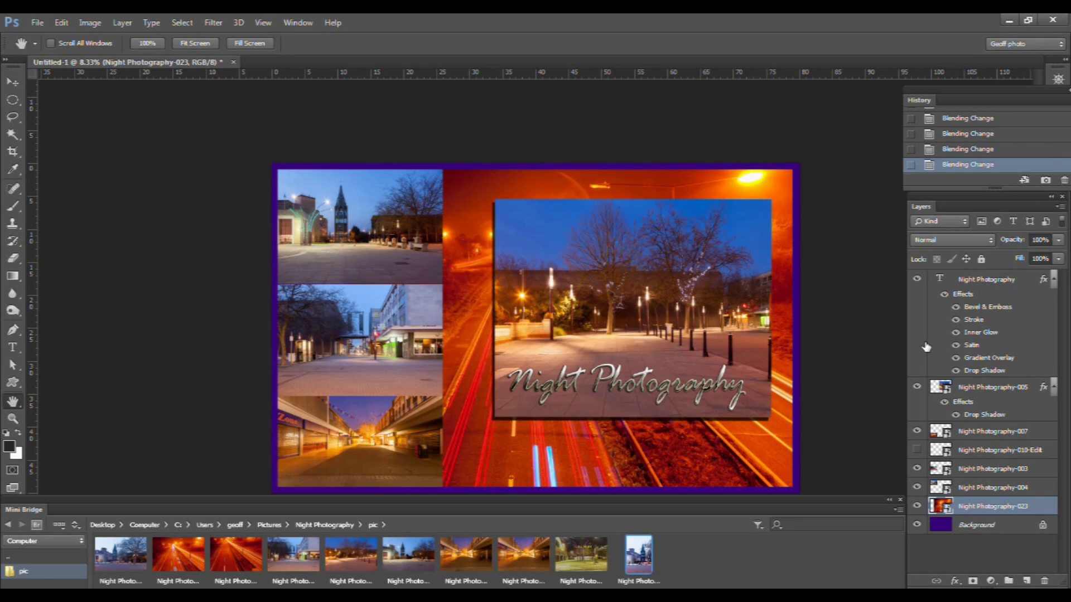
pyautogui.click(290, 24)
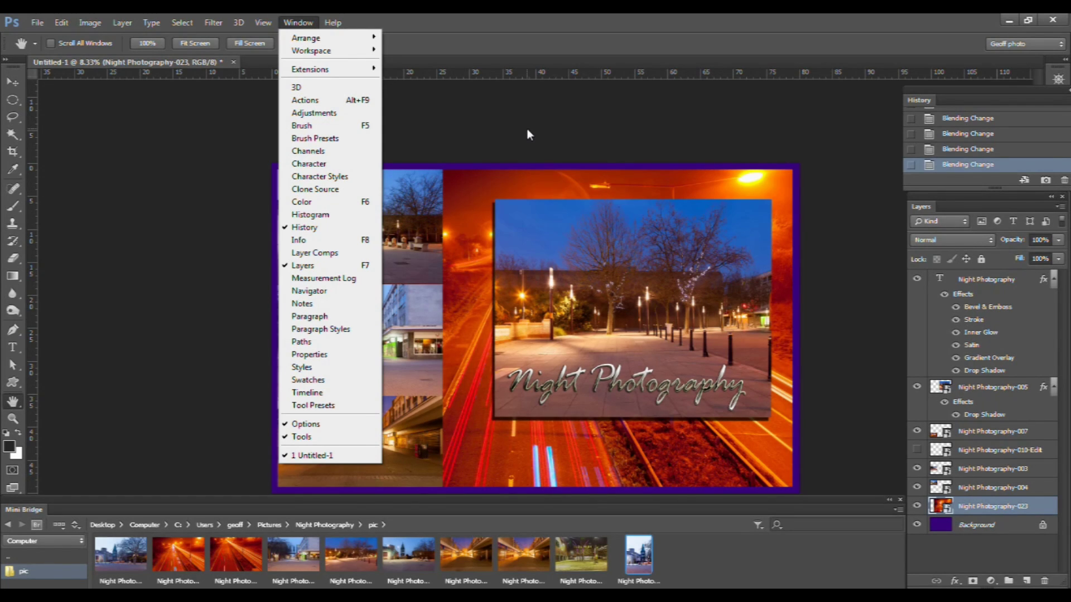
pyautogui.click(1063, 209)
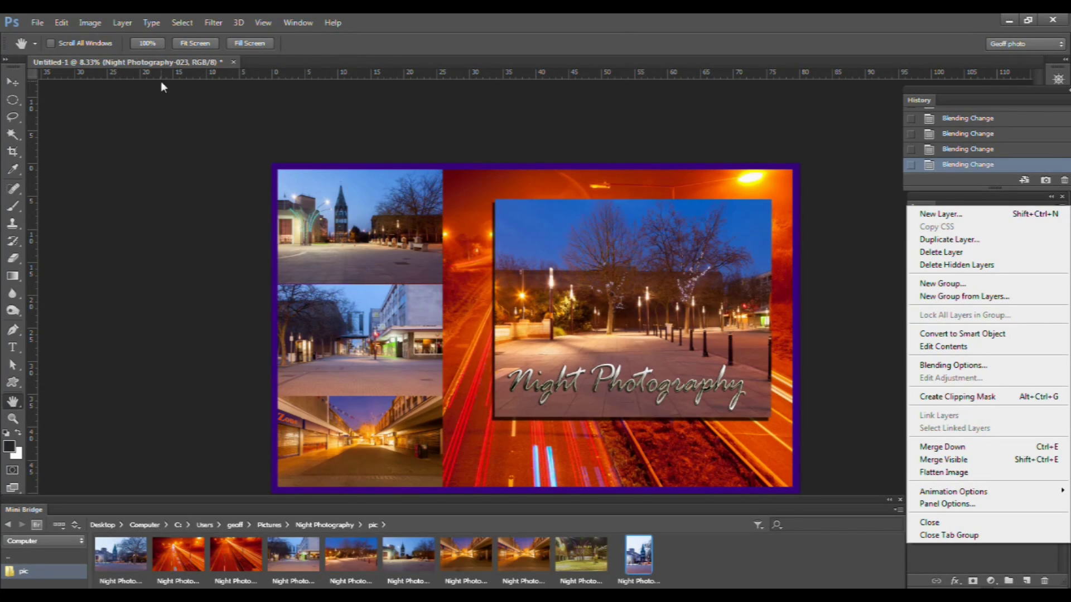
pyautogui.click(119, 24)
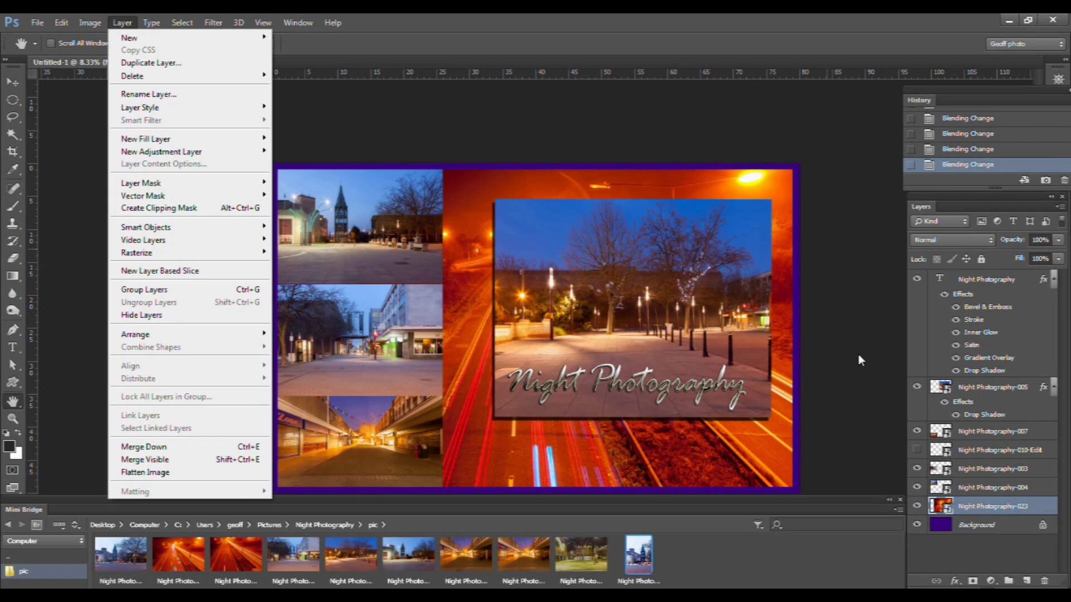
pyautogui.click(882, 419)
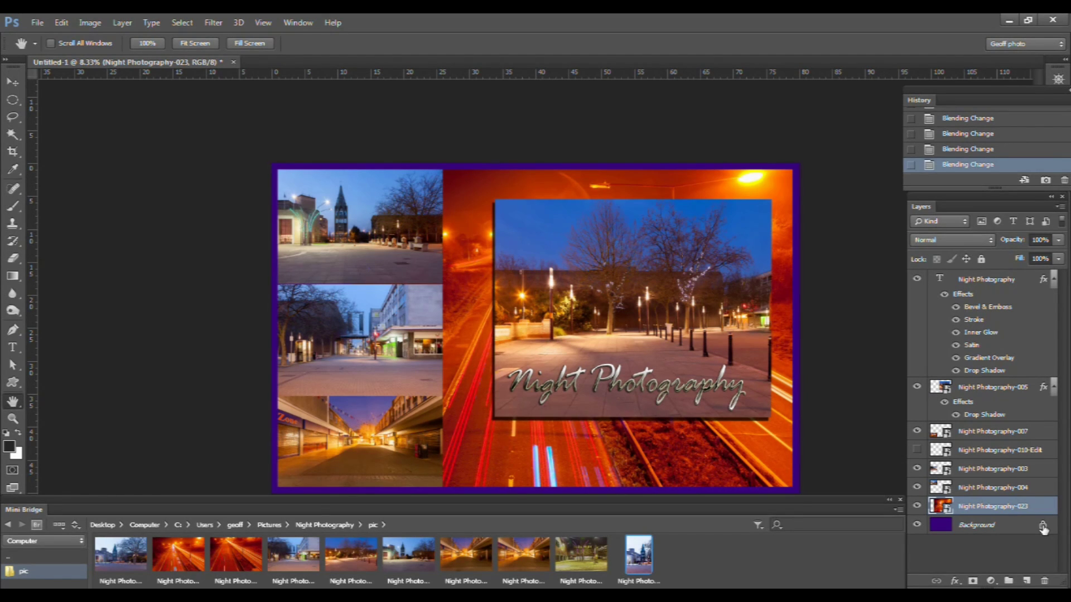
# - Unlock the Background into a regular layer, and revert to the preceding history state
pyautogui.rightClick(1010, 530)
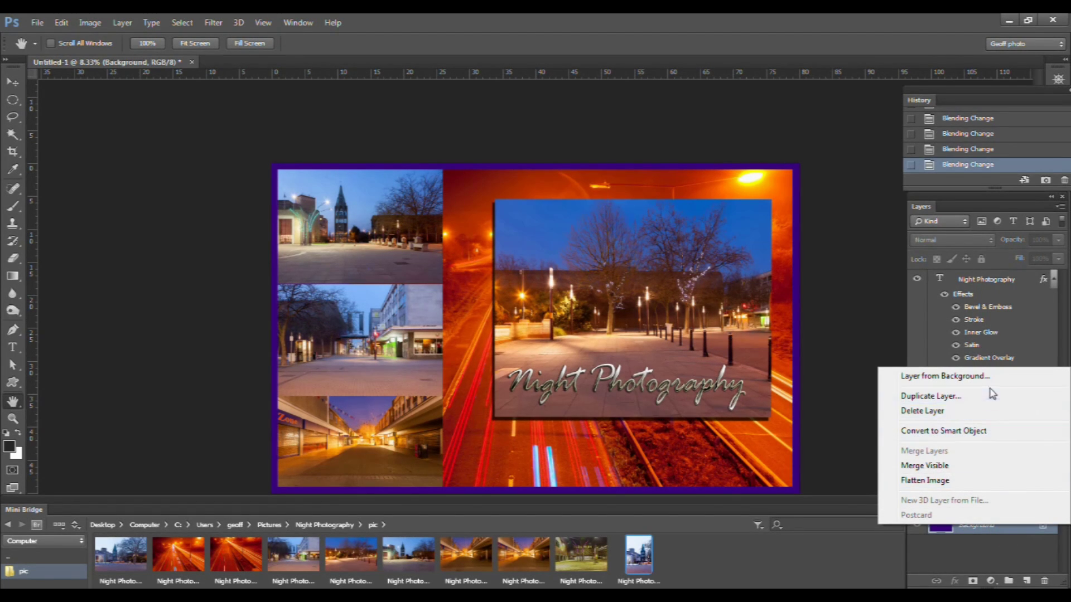
pyautogui.click(998, 541)
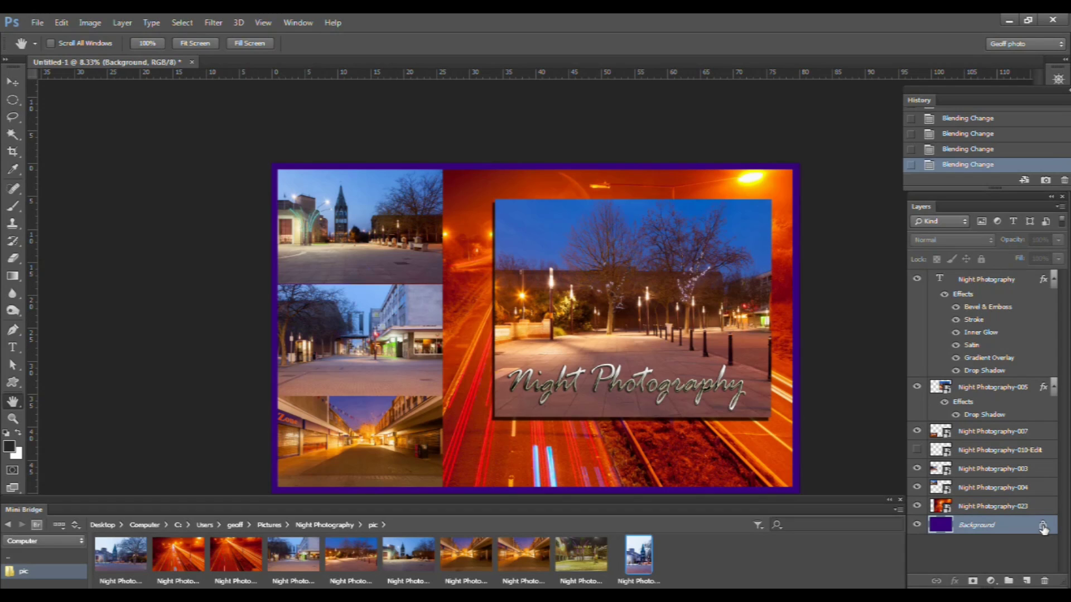
pyautogui.moveTo(1042, 527); pyautogui.dragTo(1047, 585)
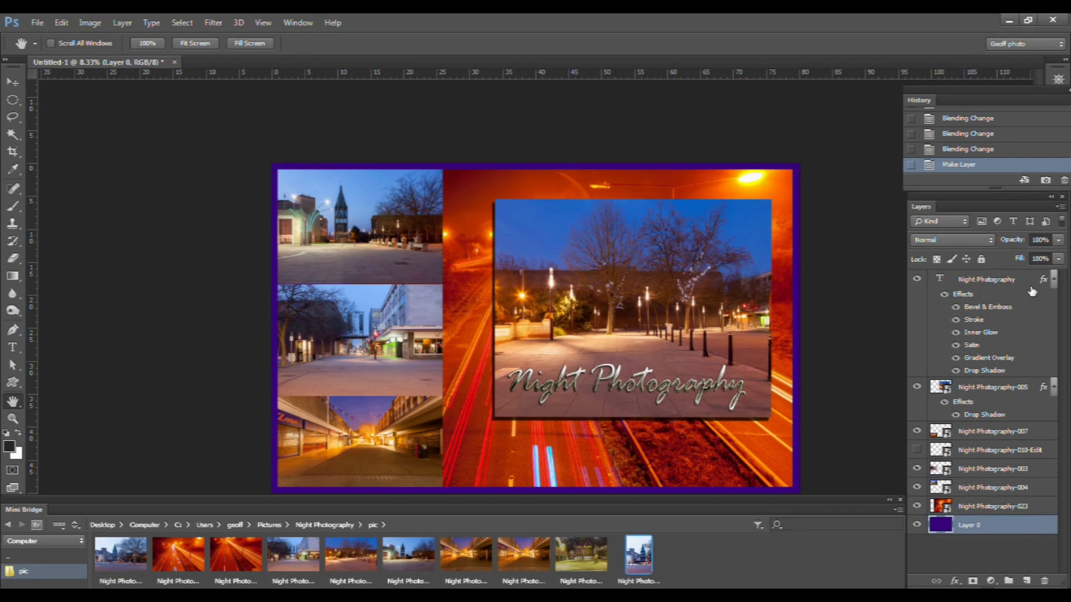
pyautogui.click(1024, 148)
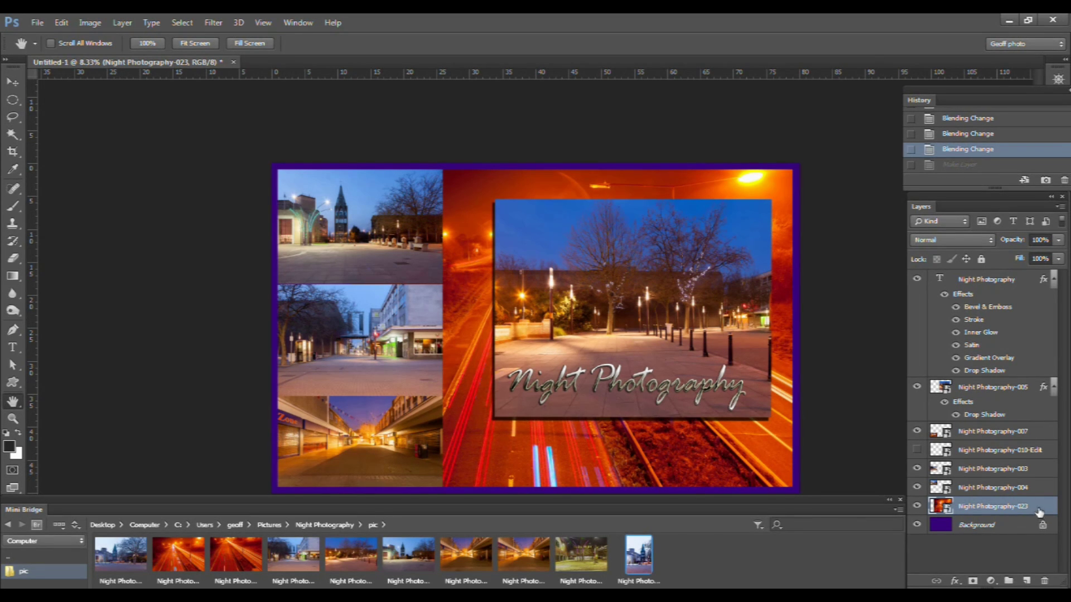
# - Rename the Night Photography-004 layer as Top Left
pyautogui.click(1040, 488)
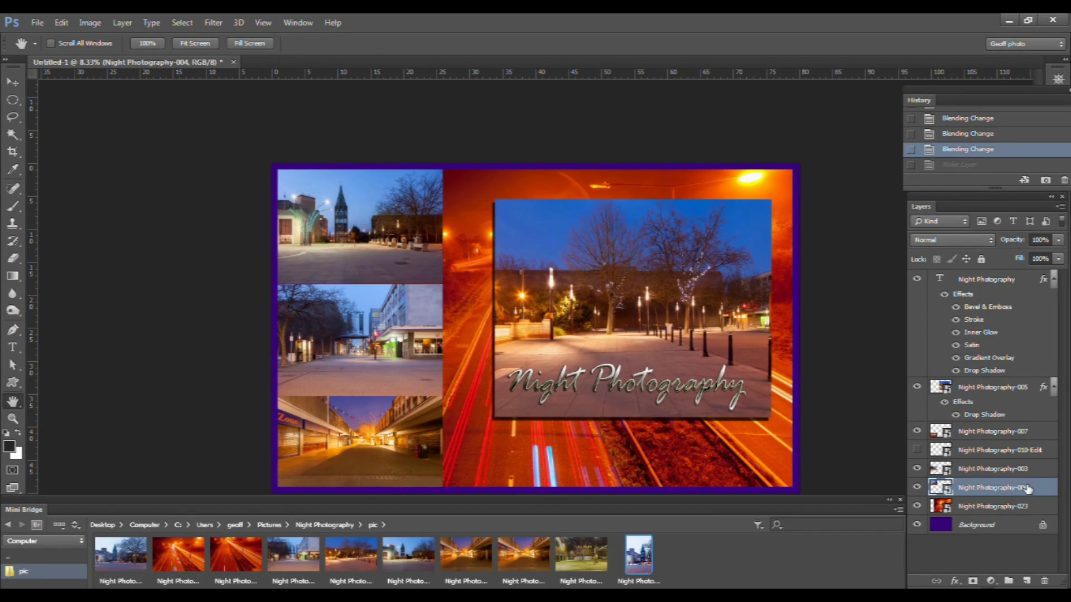
pyautogui.click(983, 491)
pyautogui.doubleClick(983, 491)
pyautogui.click(1034, 487)
pyautogui.press('BackSpace')
pyautogui.press('BackSpace')
pyautogui.press('BackSpace')
pyautogui.press('BackSpace')
pyautogui.press('BackSpace')
pyautogui.press('BackSpace')
pyautogui.press('BackSpace')
pyautogui.press('BackSpace')
pyautogui.press('BackSpace')
pyautogui.press('BackSpace')
pyautogui.press('BackSpace')
pyautogui.press('BackSpace')
pyautogui.press('BackSpace')
pyautogui.press('BackSpace')
pyautogui.press('BackSpace')
pyautogui.press('BackSpace')
pyautogui.press('BackSpace')
pyautogui.press('BackSpace')
pyautogui.press('BackSpace')
pyautogui.press('BackSpace')
pyautogui.write('Top Left')
pyautogui.press('Return')
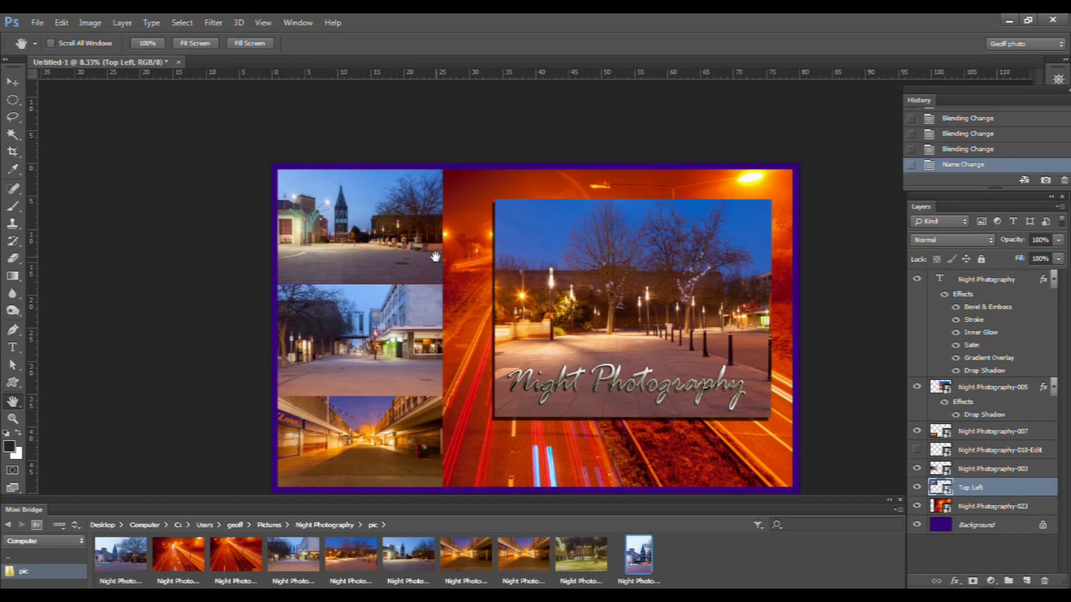
# - Duplicate the Top Left layer as Top Left copy and delete the copy, doing this twice
pyautogui.rightClick(998, 489)
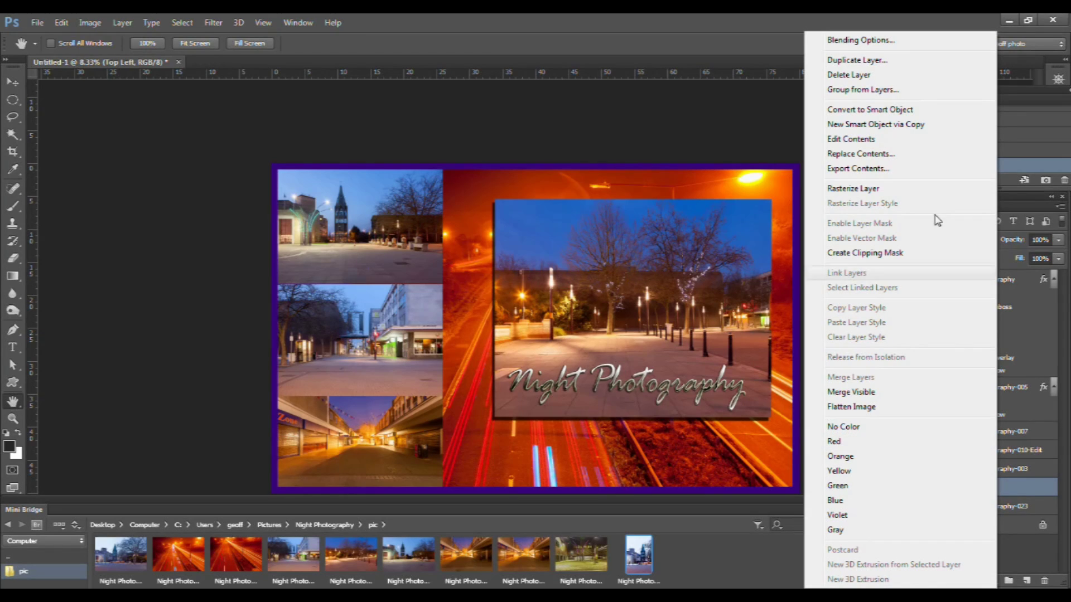
pyautogui.click(894, 62)
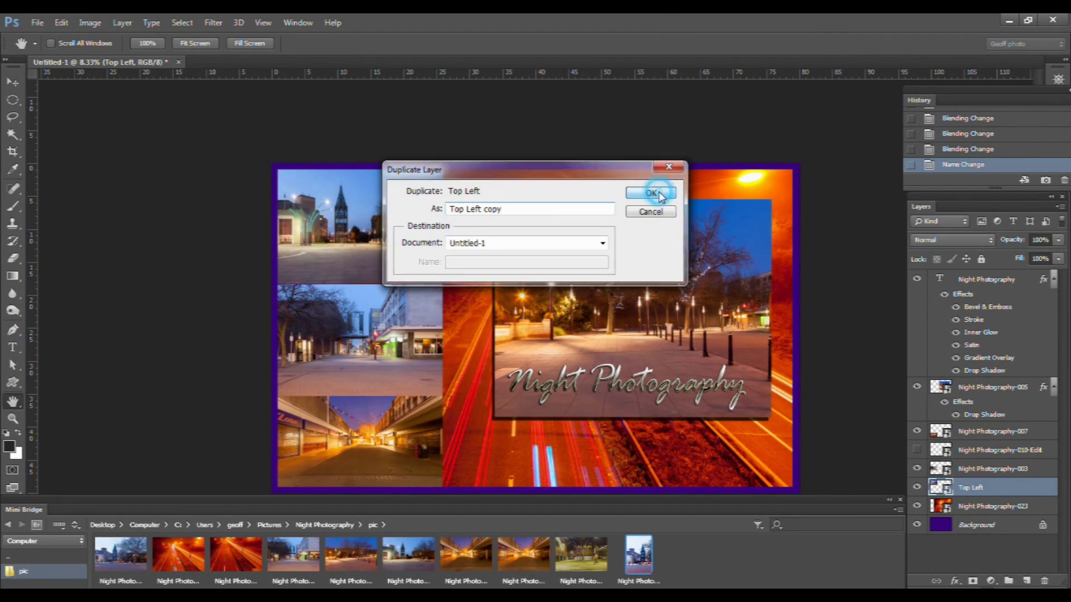
pyautogui.click(653, 193)
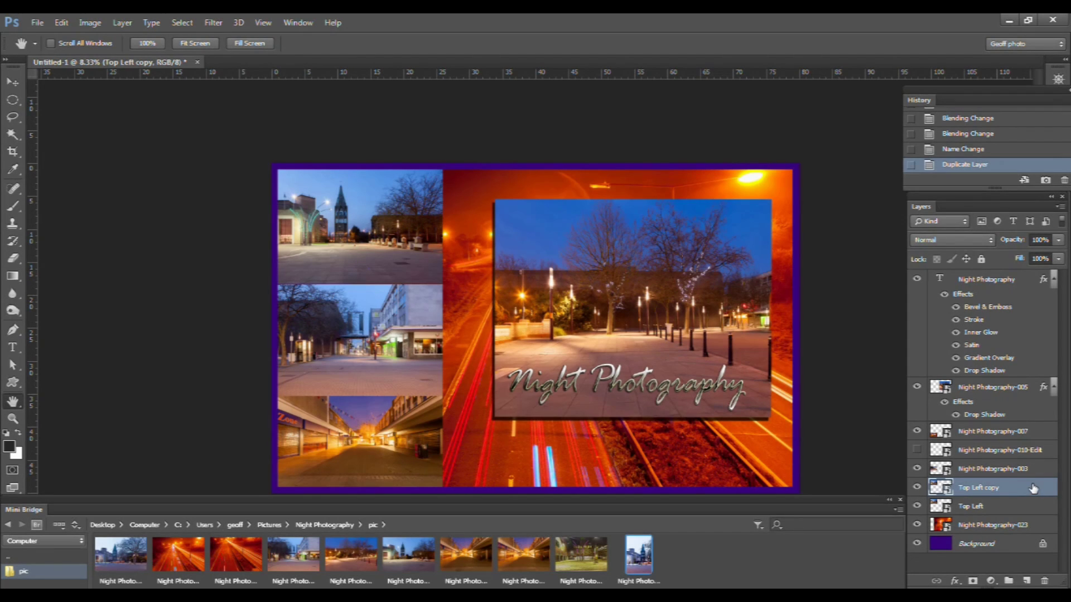
pyautogui.moveTo(1033, 485); pyautogui.dragTo(1048, 584)
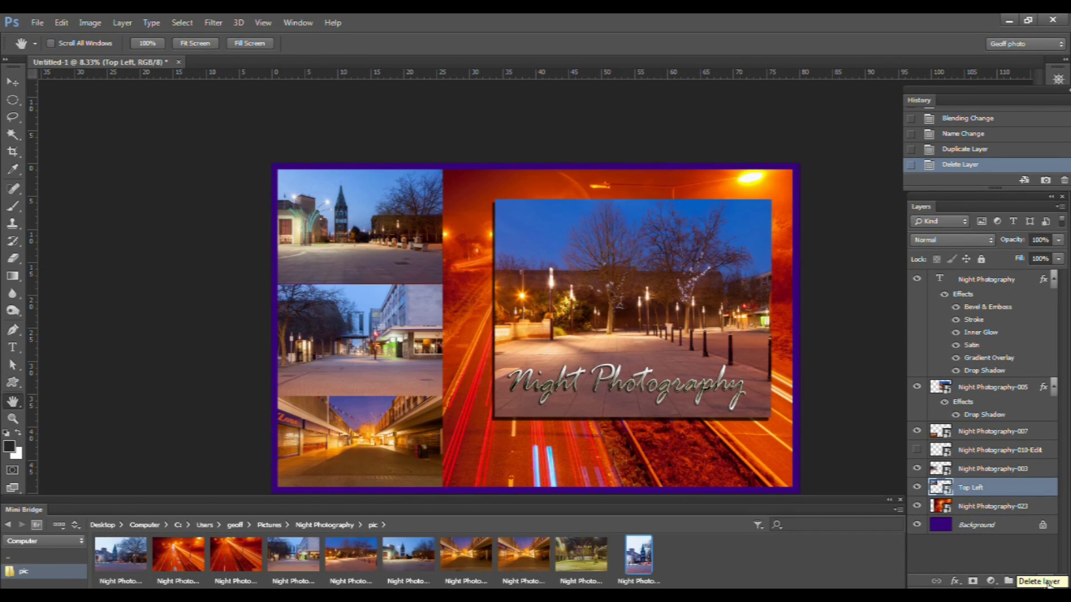
pyautogui.click(1060, 208)
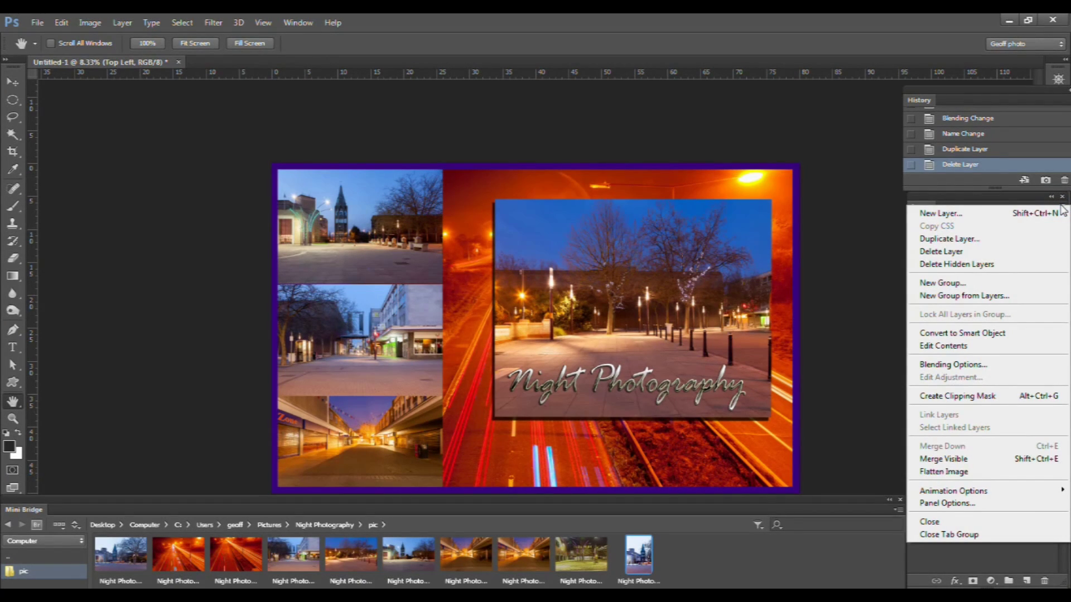
pyautogui.click(950, 241)
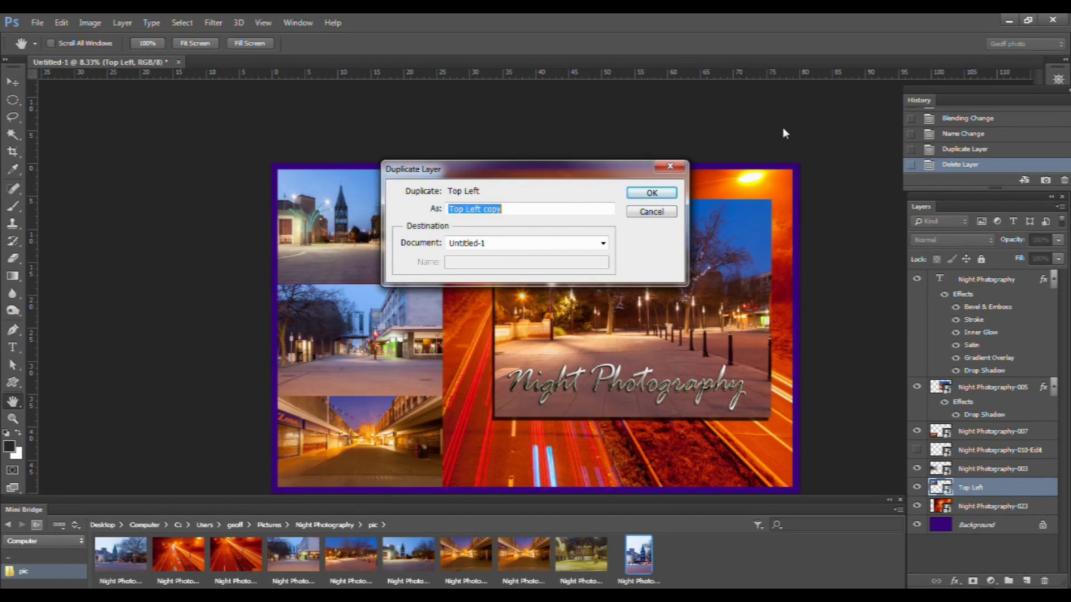
pyautogui.click(653, 193)
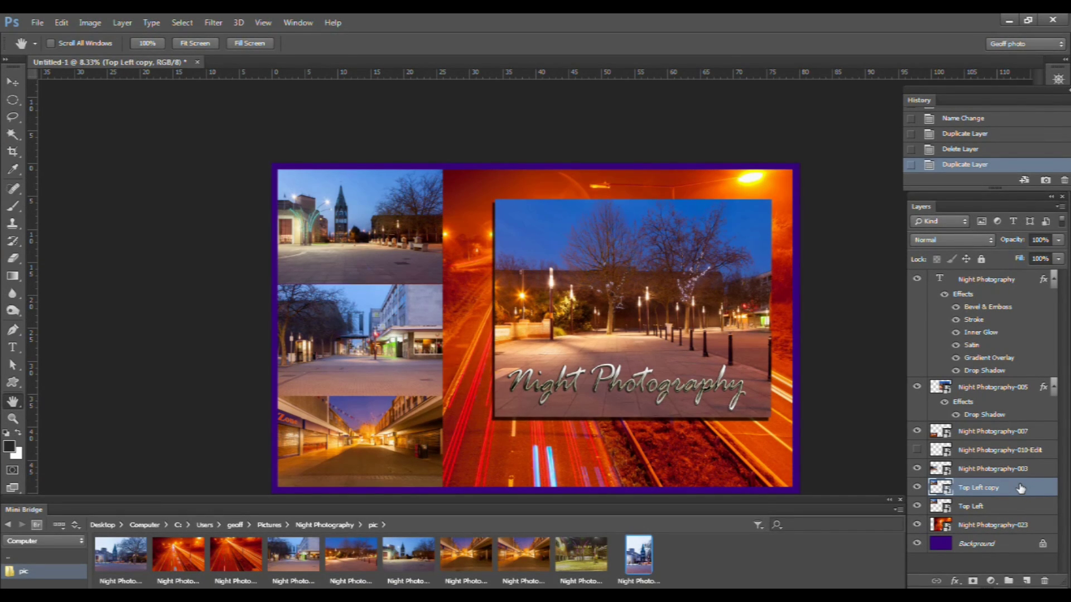
pyautogui.moveTo(1021, 488); pyautogui.dragTo(1045, 581)
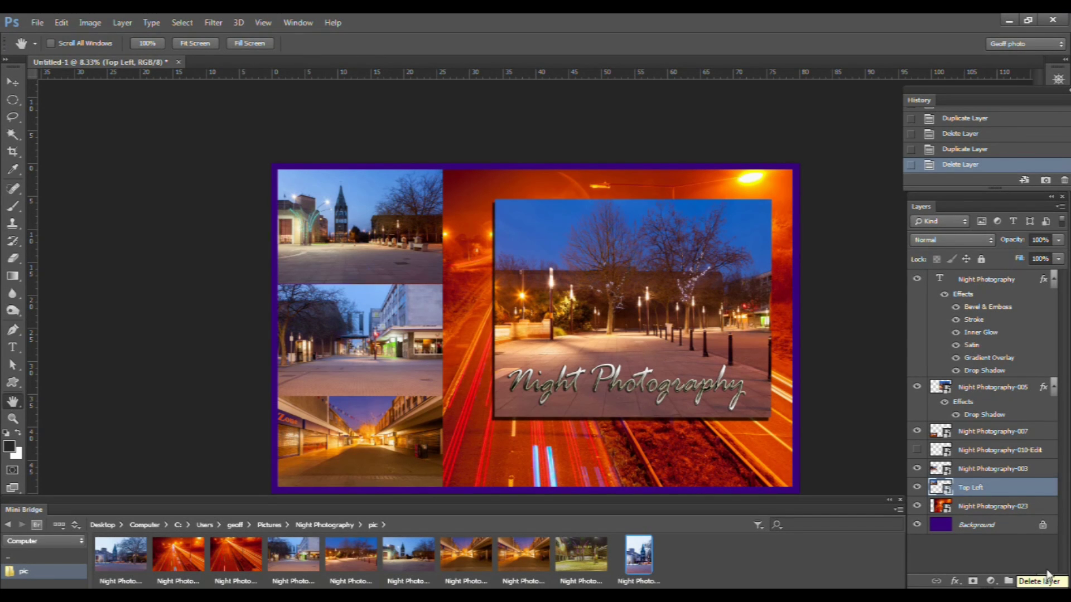
# - Hide the Top Left layer and show it again
pyautogui.click(1059, 207)
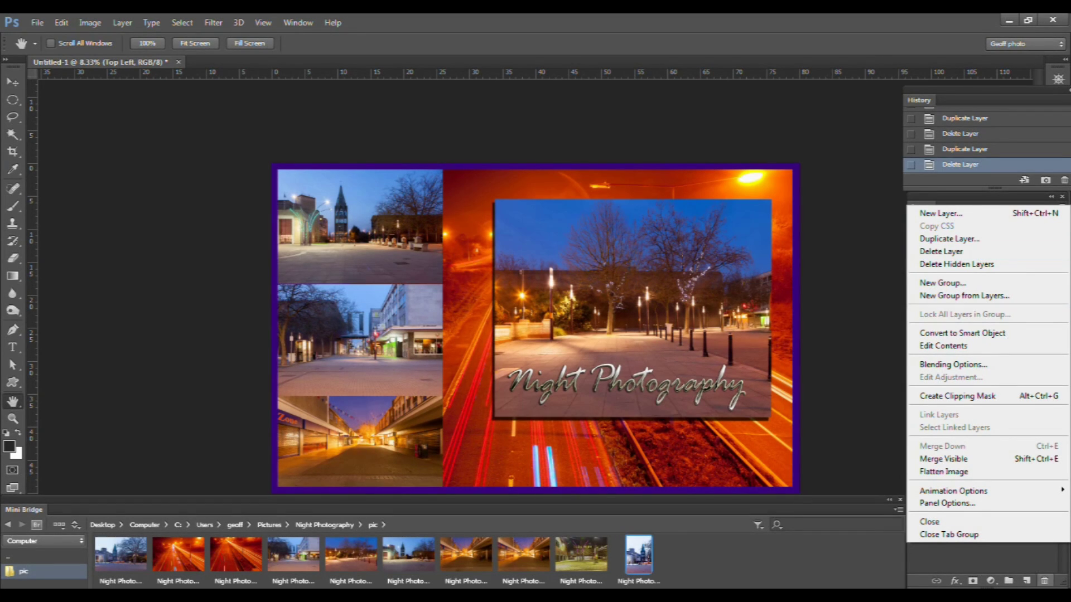
pyautogui.click(1013, 557)
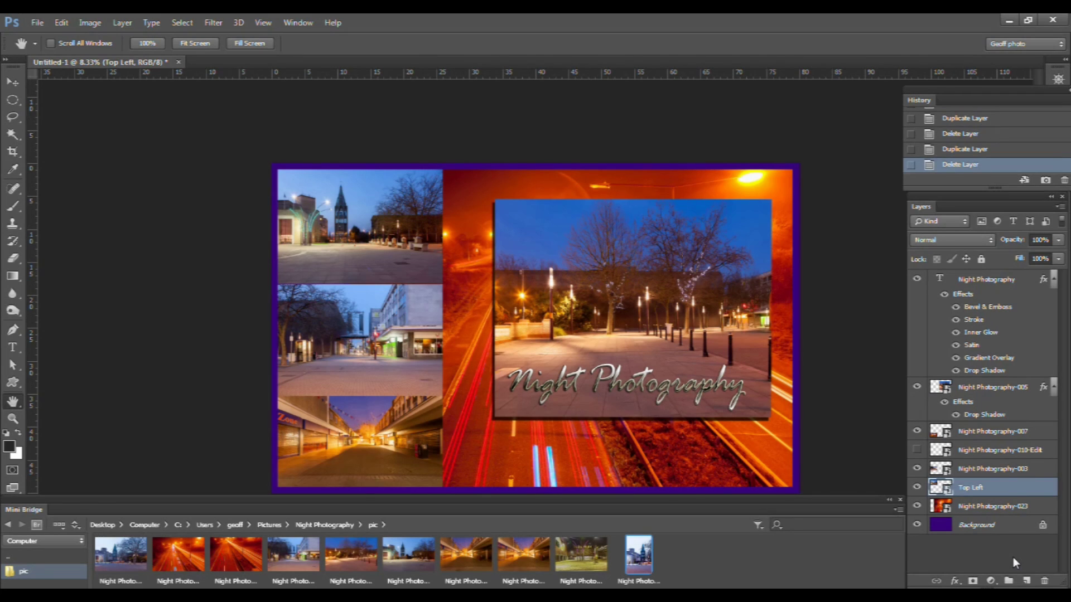
pyautogui.click(917, 488)
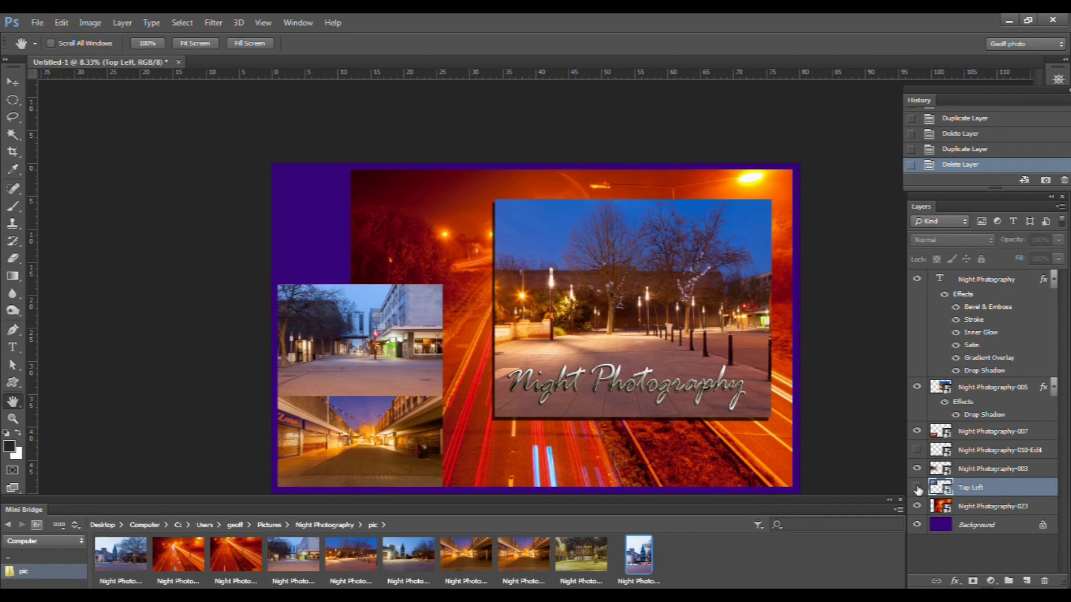
pyautogui.click(918, 488)
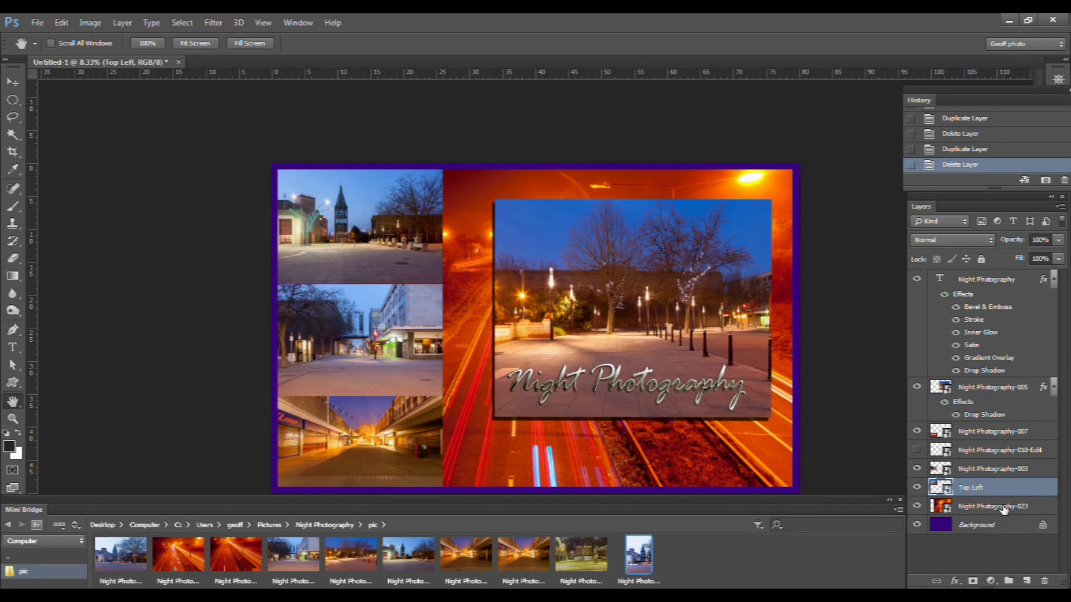
# - Move the Night Photography-023 layer above Night Photography-010-Edit in the stacking order, and return it to just above the Background
pyautogui.moveTo(1004, 507); pyautogui.dragTo(998, 446)
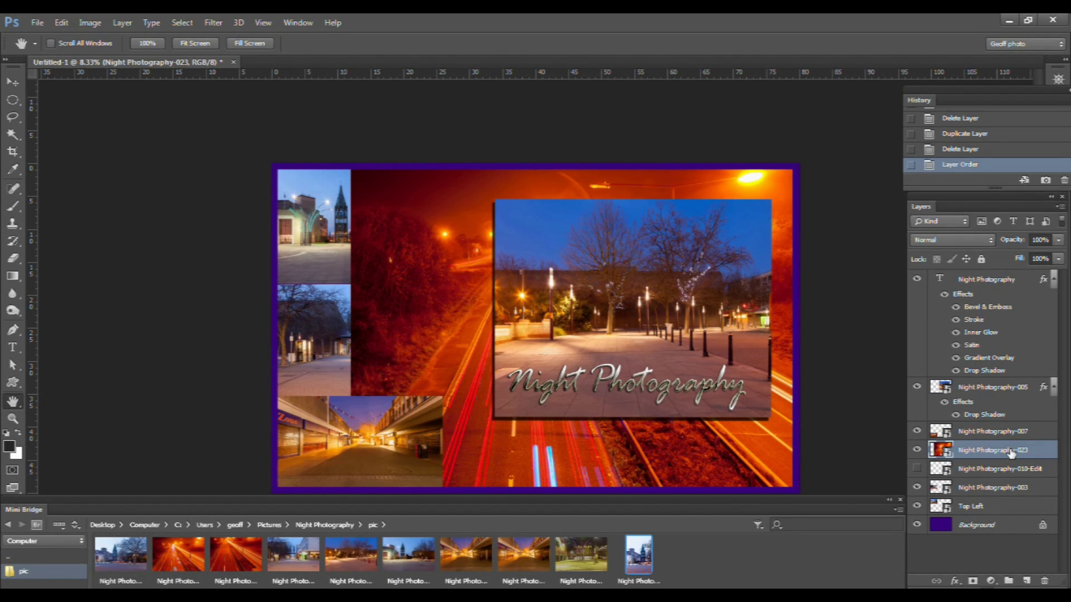
pyautogui.moveTo(1008, 452); pyautogui.dragTo(1010, 518)
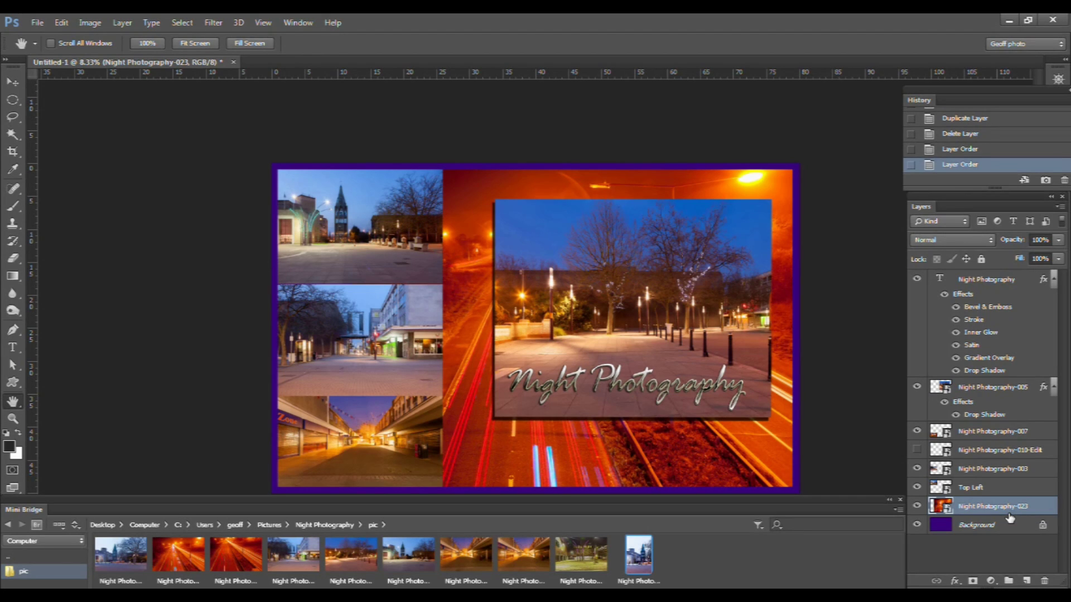
# - Try out the opacity of the Night Photography-023 layer and leave it at 100%
pyautogui.press('0')
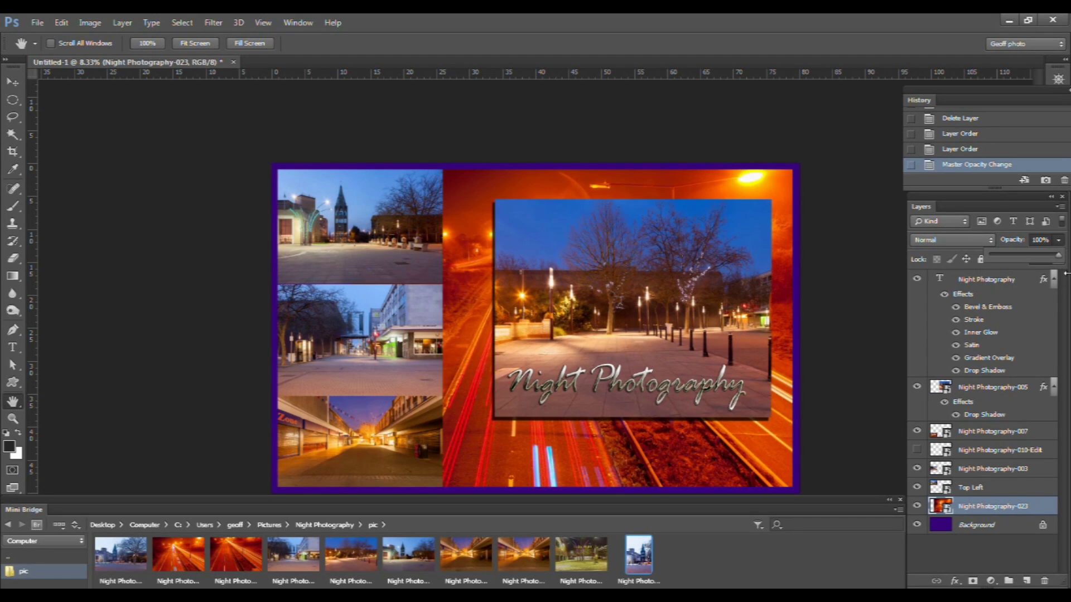
pyautogui.click(1058, 240)
pyautogui.click(1058, 241)
pyautogui.moveTo(1059, 257)
pyautogui.mouseDown()
pyautogui.moveTo(984, 260)
pyautogui.moveTo(1068, 256)
pyautogui.mouseUp()
pyautogui.click(1059, 241)
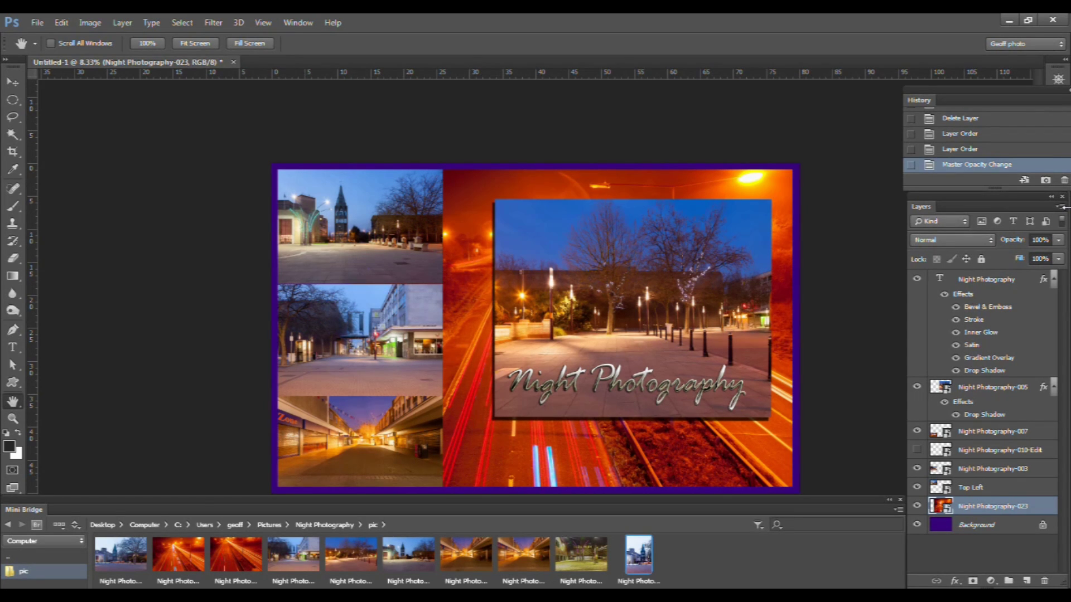
# - Fully lock the Night Photography-023 layer and label it with the Red colour
pyautogui.click(982, 260)
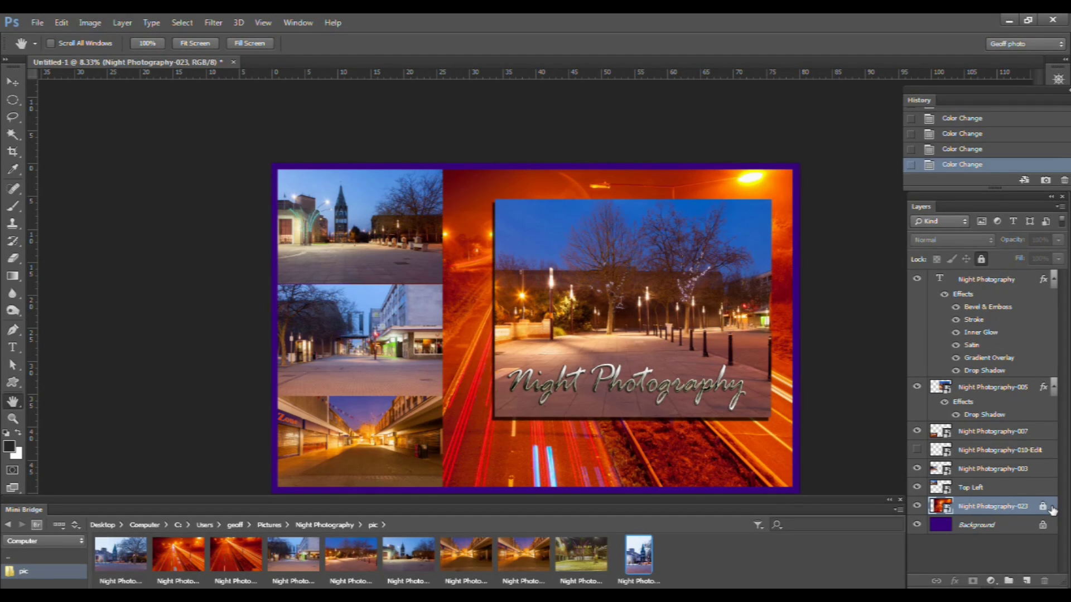
pyautogui.rightClick(1052, 508)
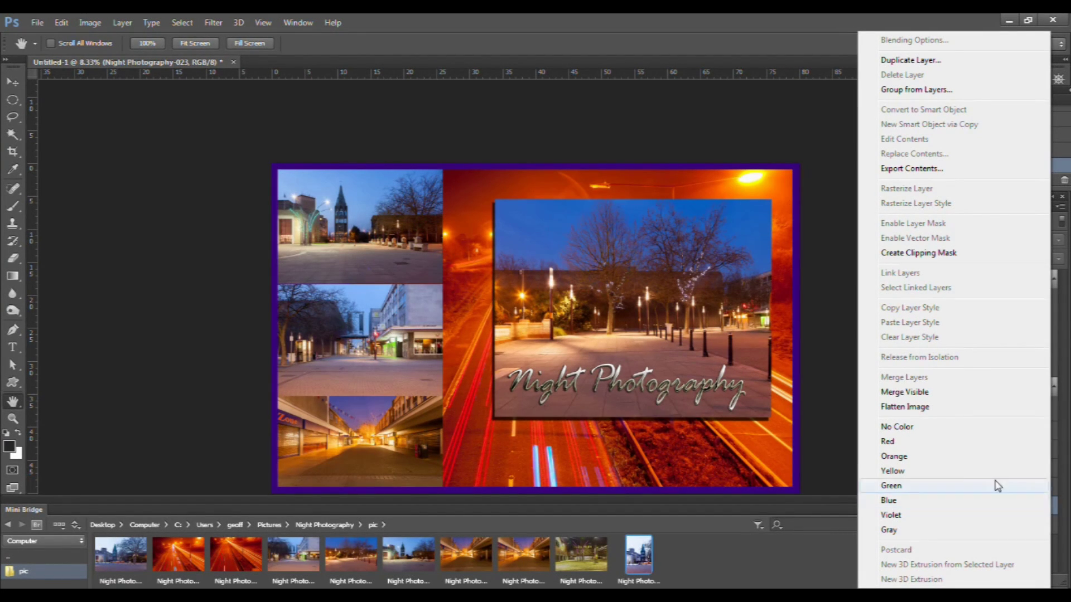
pyautogui.click(942, 446)
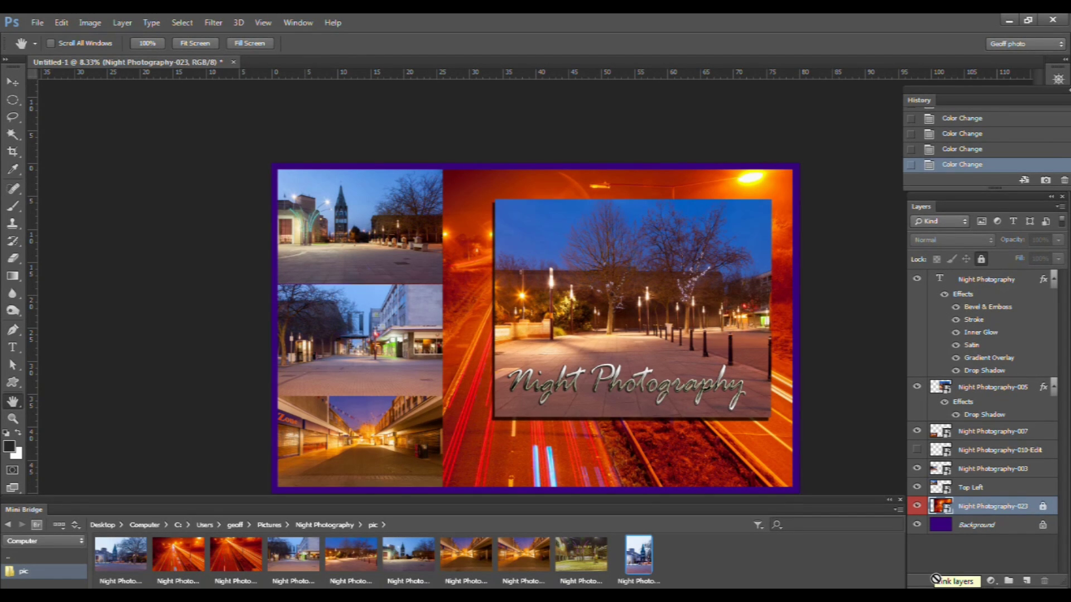
# - Link the four layers from Night Photography-007 down to Top Left
pyautogui.click(985, 433)
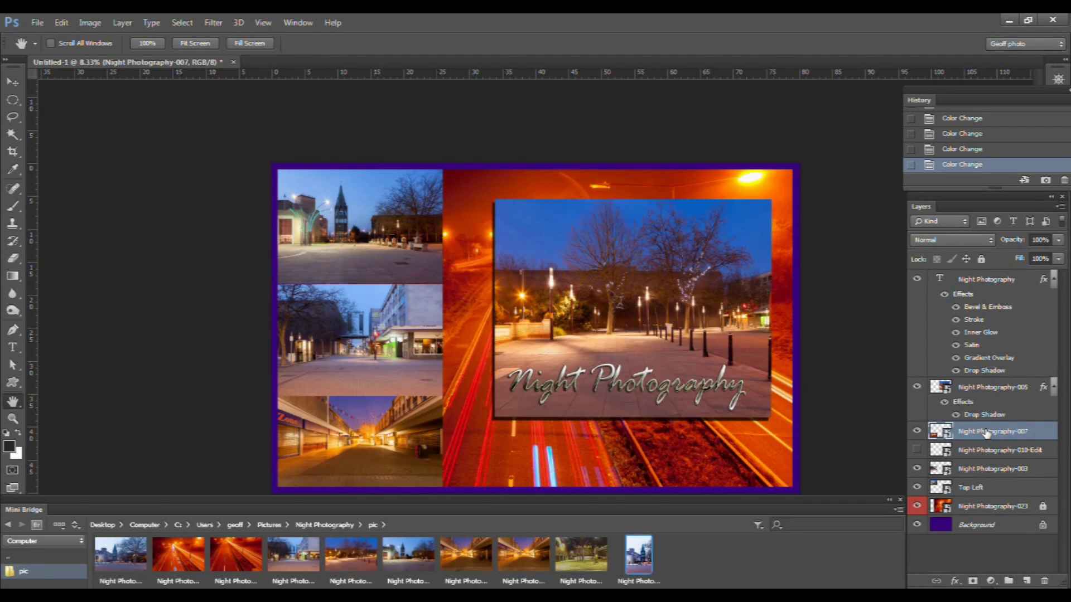
pyautogui.keyDown('shift'); pyautogui.click(984, 472); pyautogui.keyUp('shift')
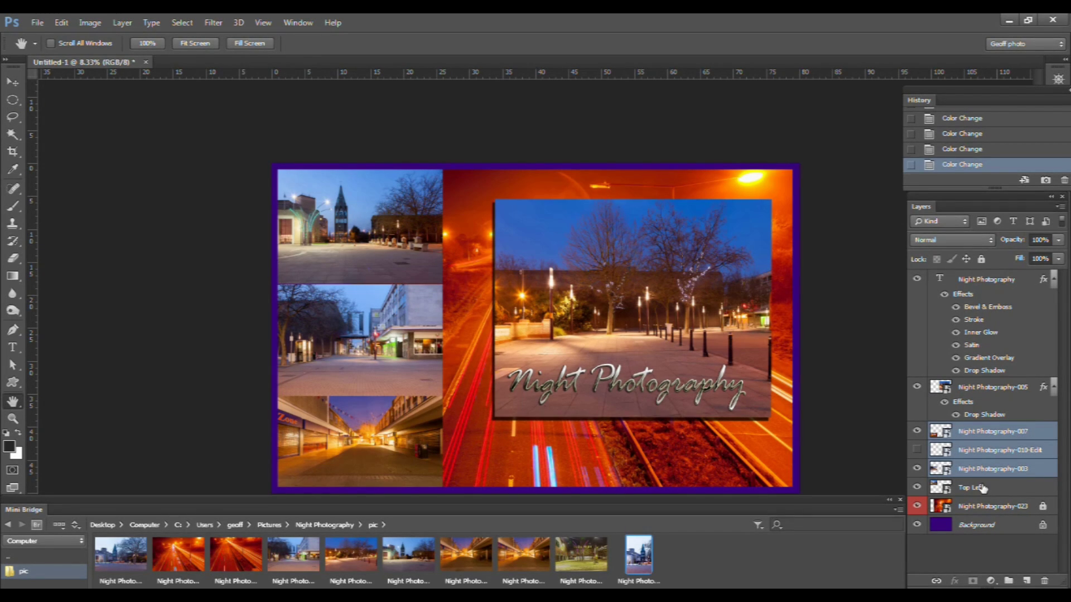
pyautogui.keyDown('shift'); pyautogui.click(983, 489); pyautogui.keyUp('shift')
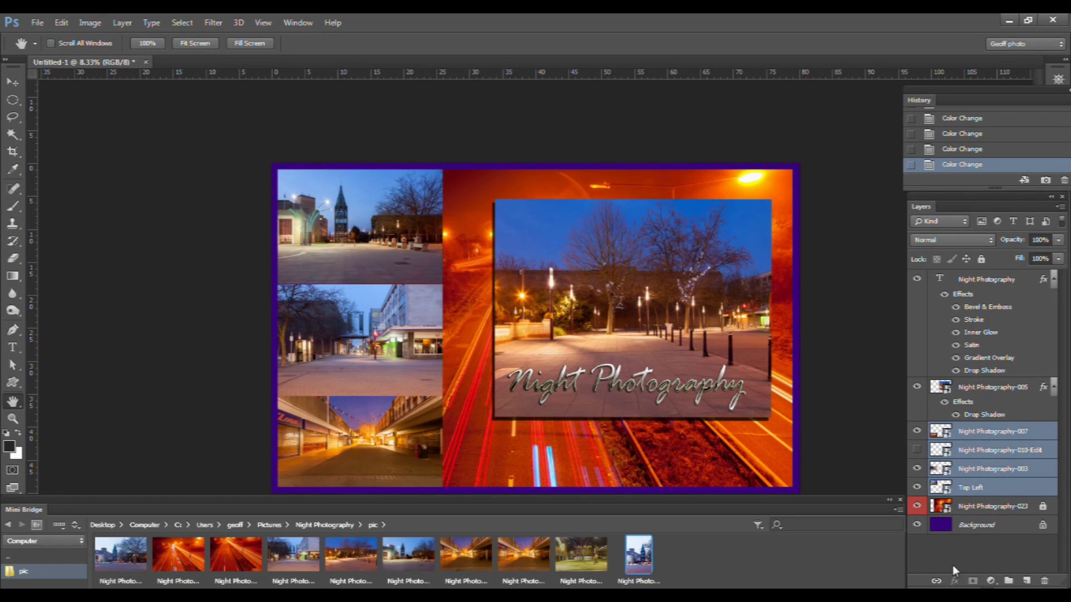
pyautogui.click(937, 582)
# - Move the linked layers below Night Photography-023 in the stacking order and return them above it
pyautogui.hotkey('ctrl', '[')
pyautogui.hotkey('ctrl', '[')
pyautogui.hotkey('ctrl', ']')
pyautogui.hotkey('ctrl', ']')
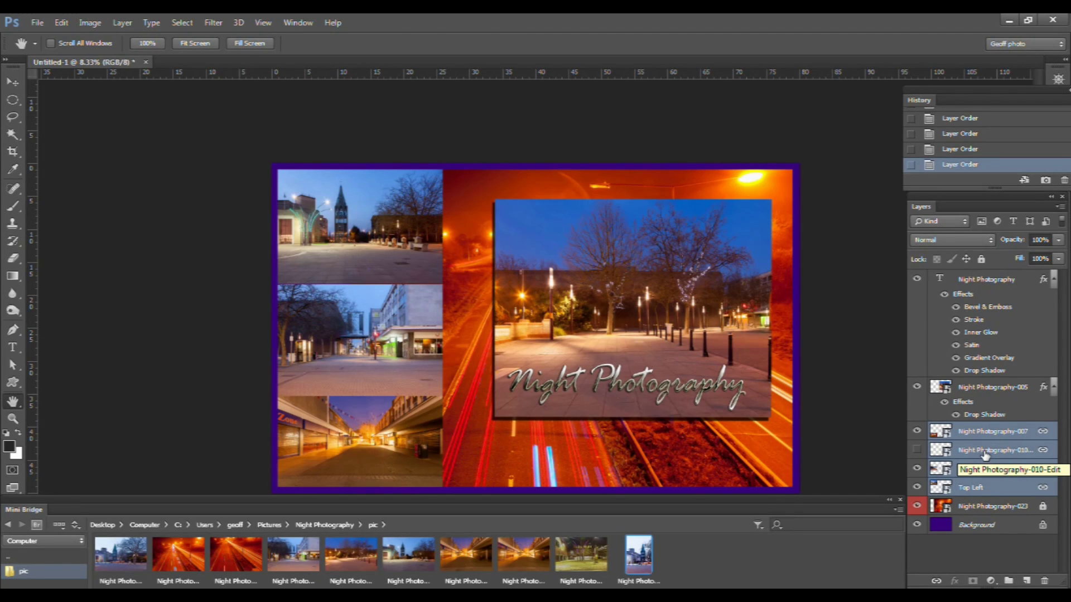
pyautogui.moveTo(985, 453); pyautogui.dragTo(984, 514)
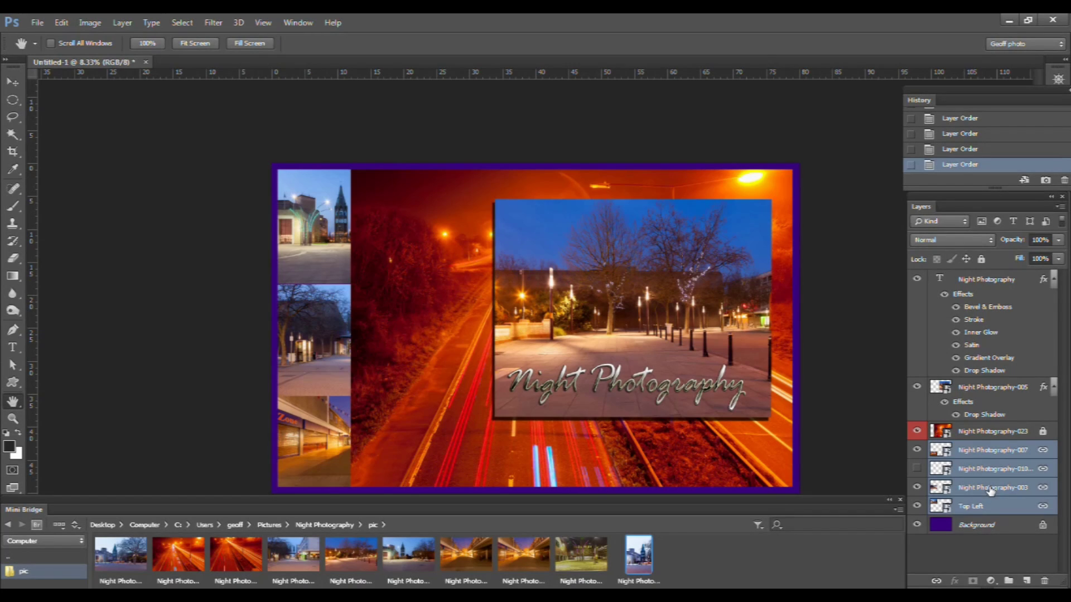
pyautogui.moveTo(991, 489); pyautogui.dragTo(979, 429)
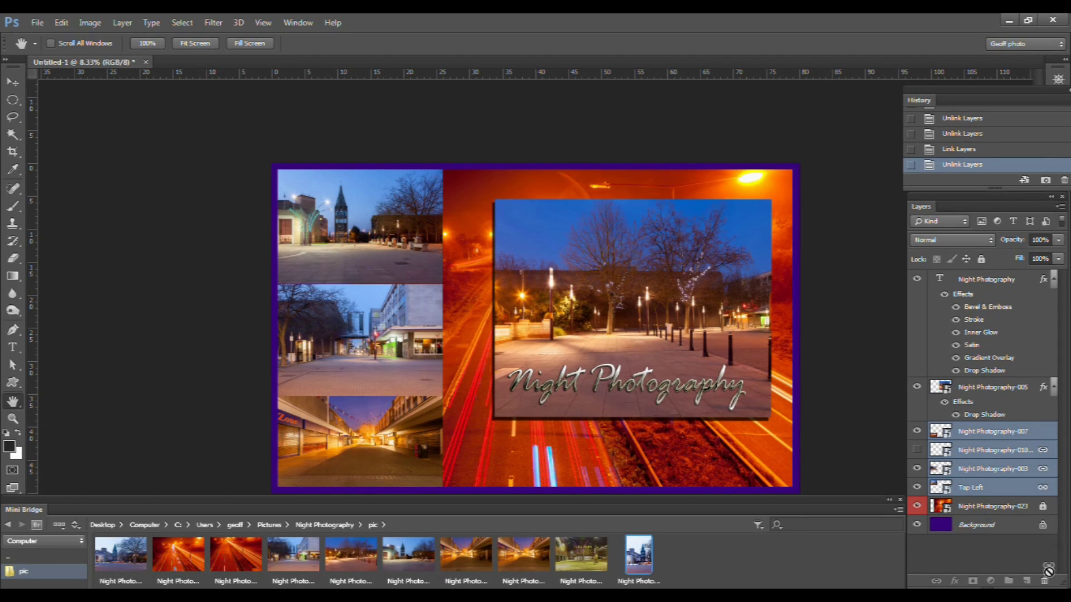
# - Unlink the layers from Night Photography-007 down to Top Left and unlock the Night Photography-023 layer
pyautogui.moveTo(1046, 582); pyautogui.dragTo(1045, 581)
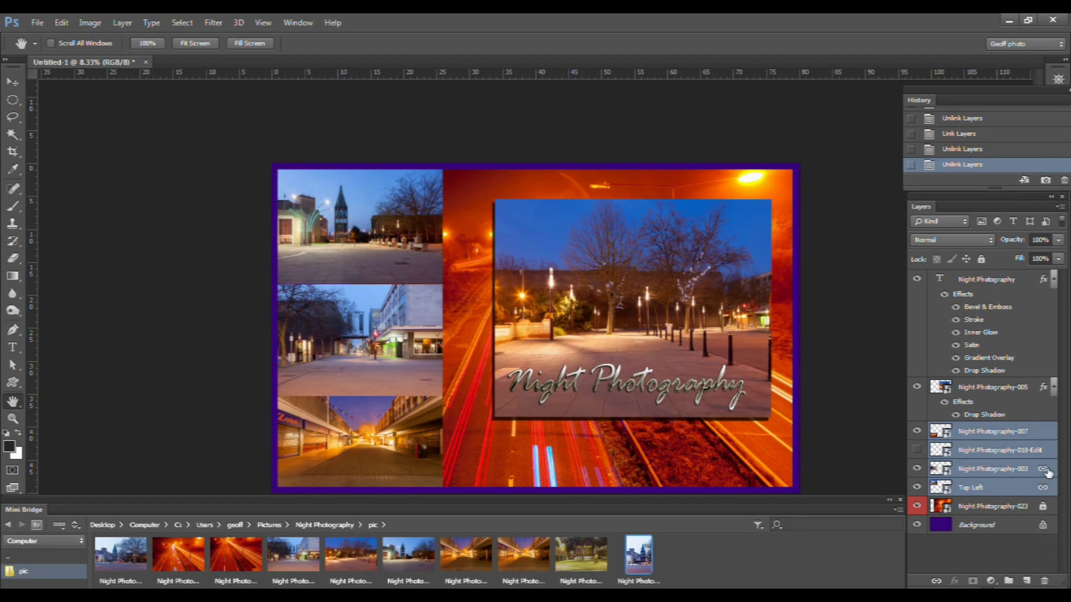
pyautogui.moveTo(1045, 472); pyautogui.dragTo(1047, 584)
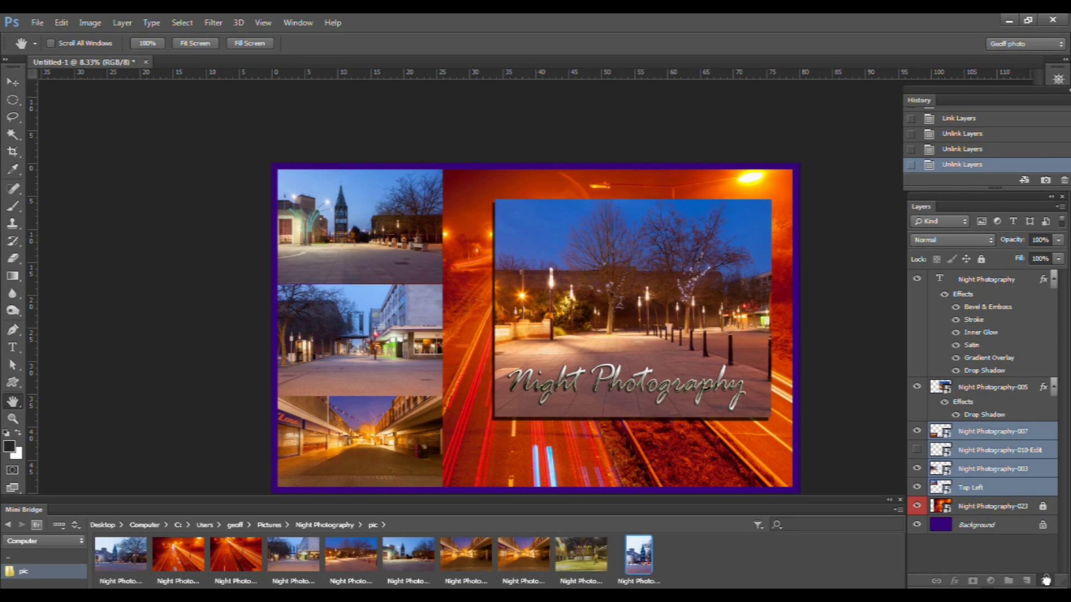
pyautogui.moveTo(1047, 584); pyautogui.dragTo(1046, 582)
pyautogui.click(1042, 507)
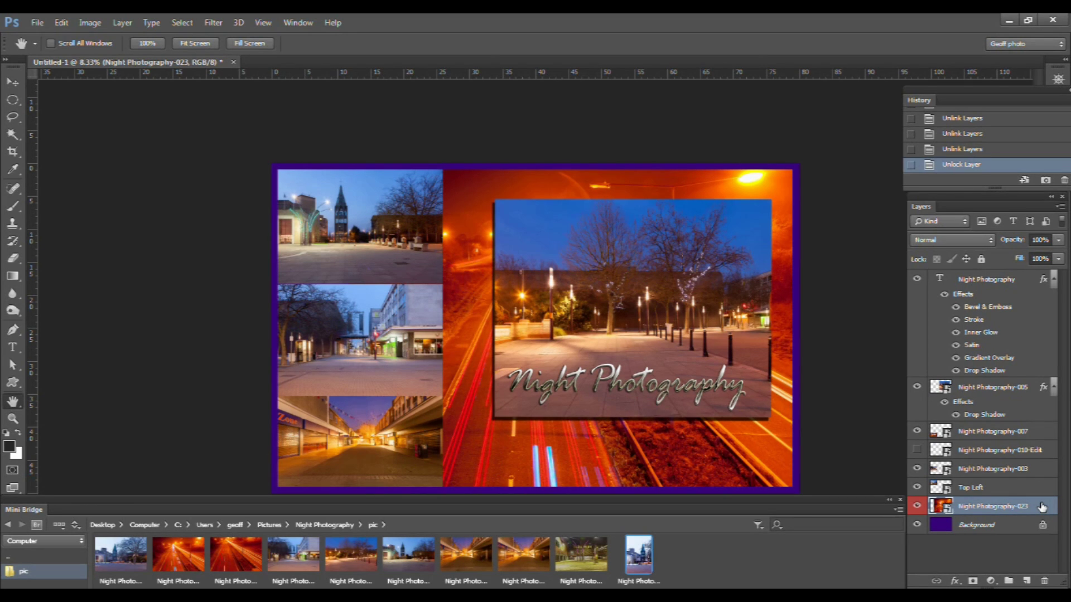
# - Add an Inner Shadow effect with a size of about 204 px to the Night Photography-023 layer
pyautogui.click(954, 582)
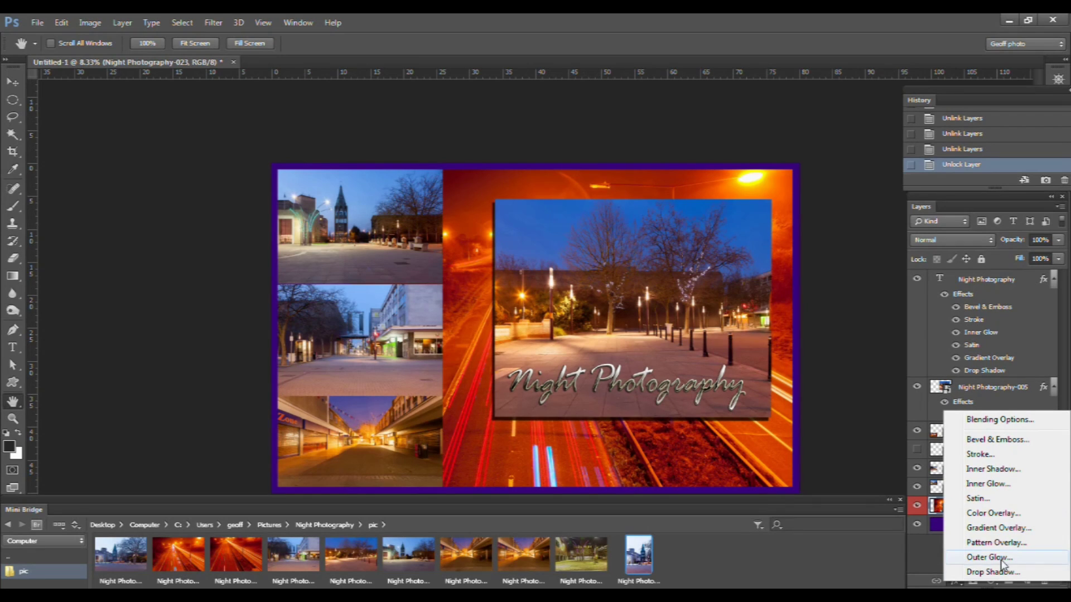
pyautogui.click(999, 470)
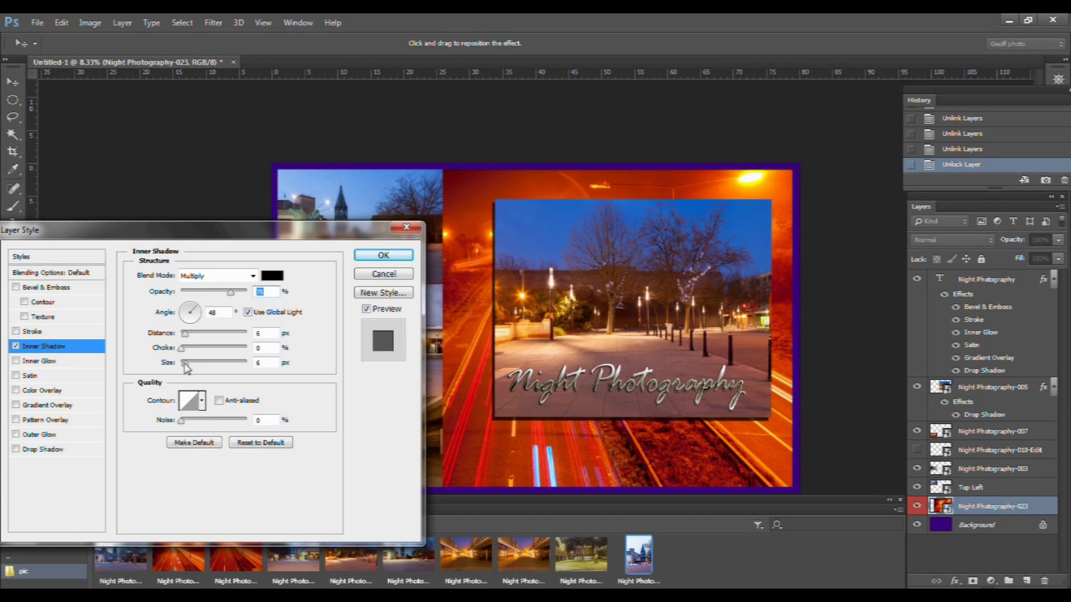
pyautogui.moveTo(185, 363); pyautogui.dragTo(235, 363)
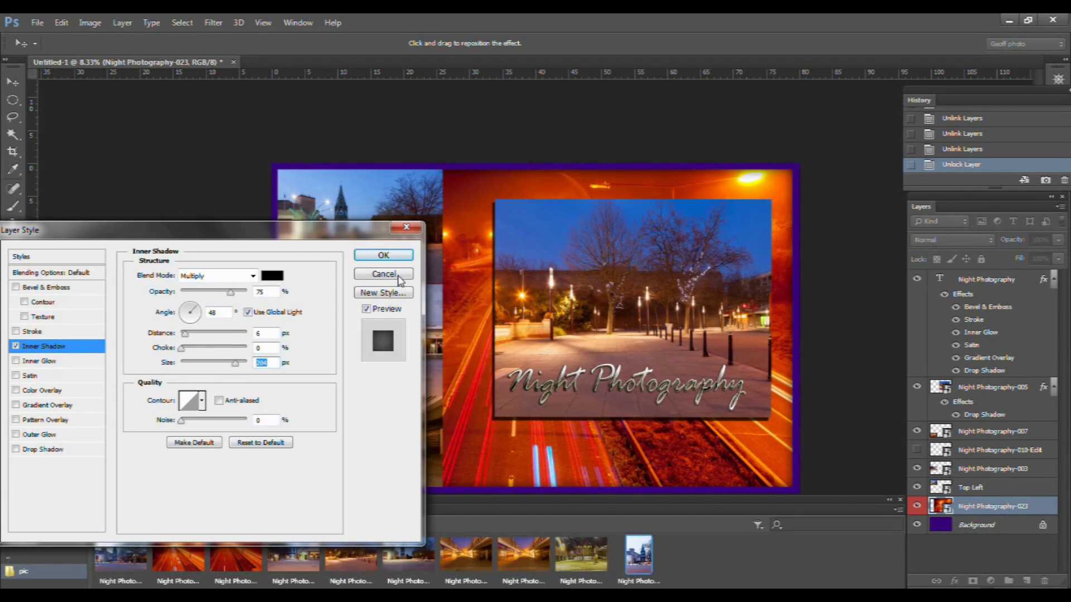
pyautogui.click(390, 256)
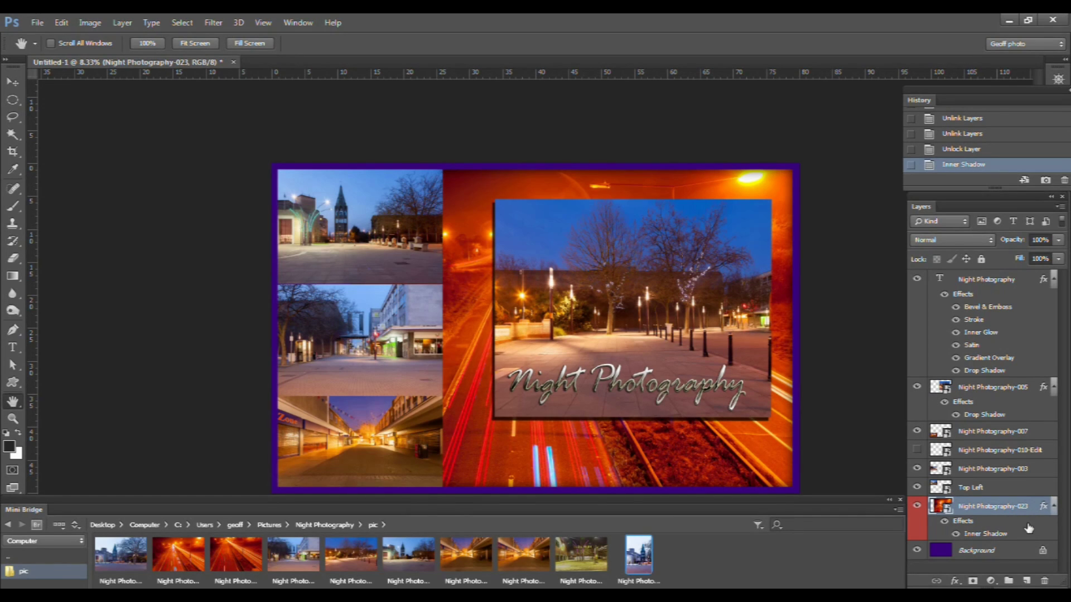
# - Add a layer mask to the Night Photography-023 layer and create a group above it containing an empty layer
pyautogui.click(972, 581)
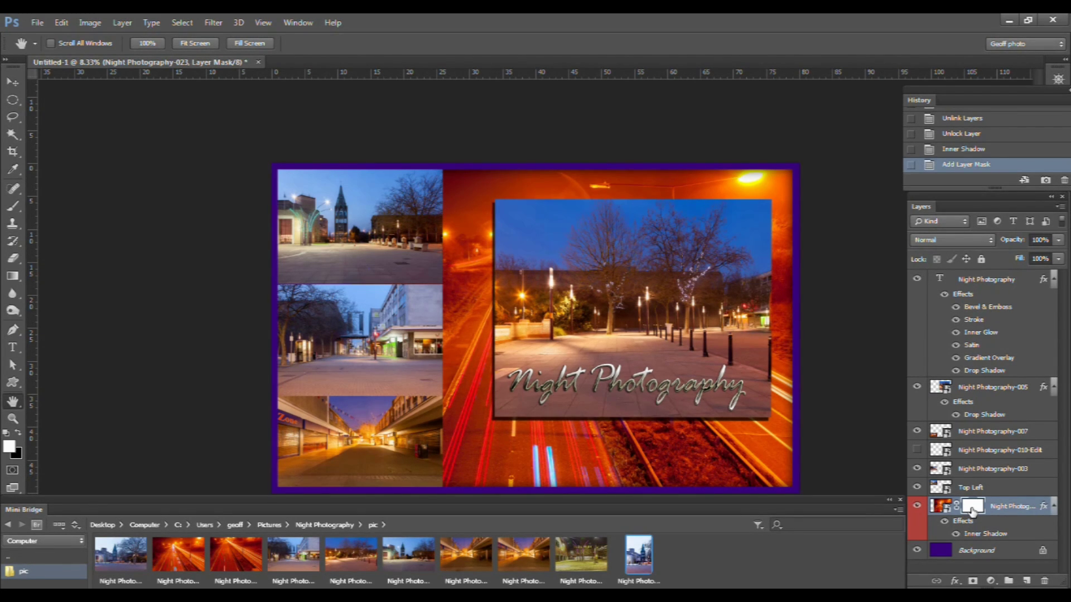
pyautogui.click(992, 584)
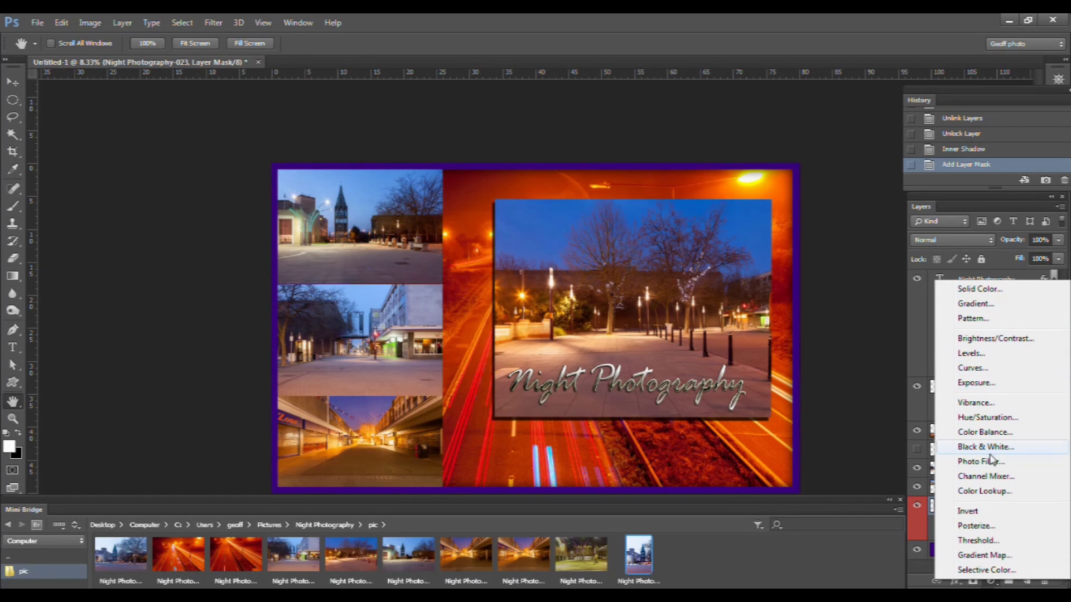
pyautogui.click(870, 441)
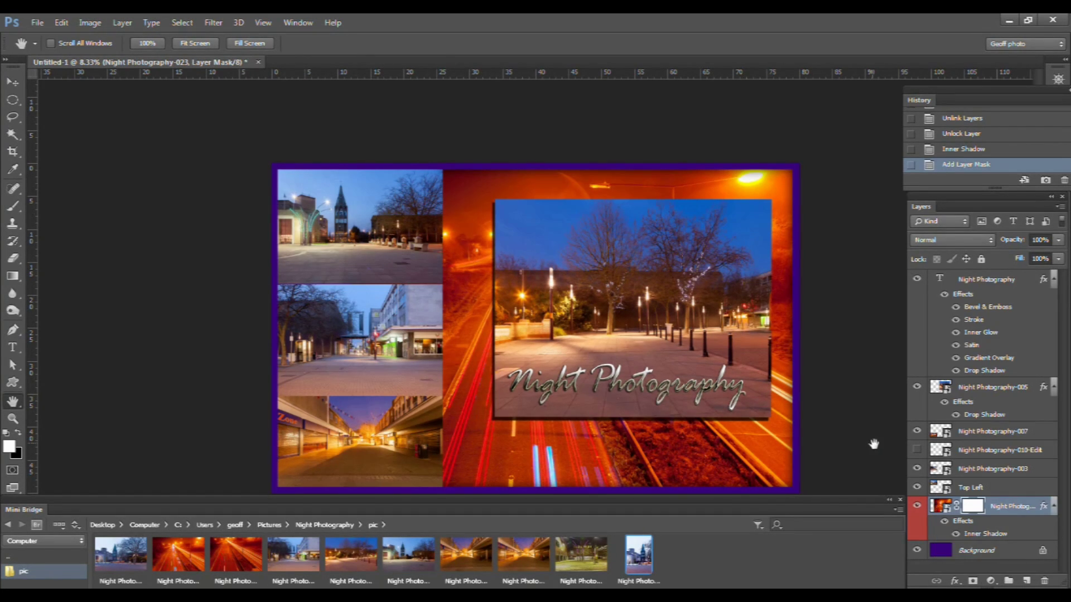
pyautogui.click(1009, 582)
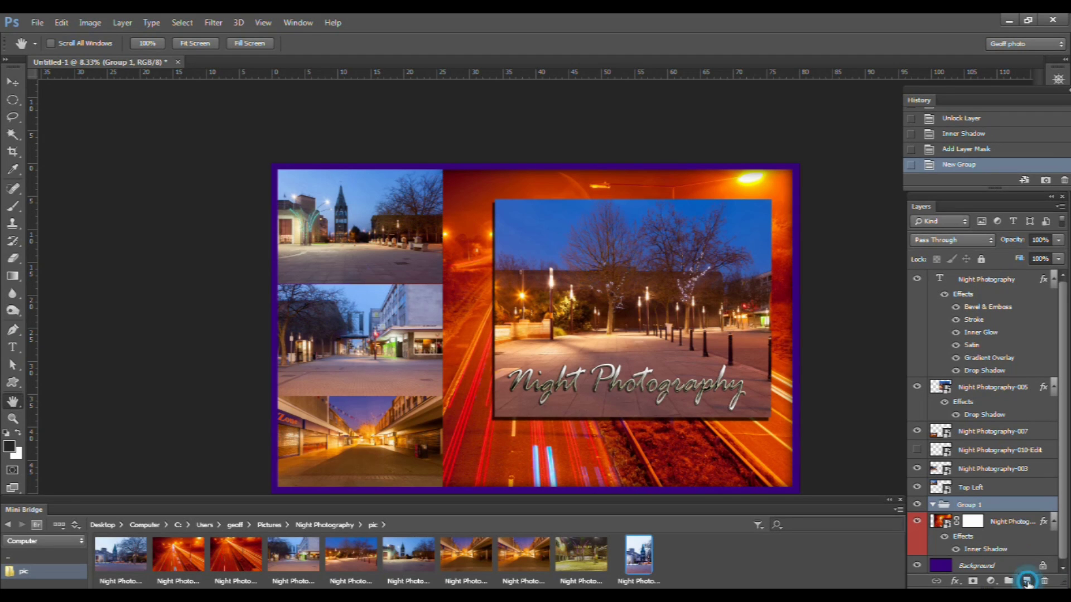
pyautogui.click(1029, 582)
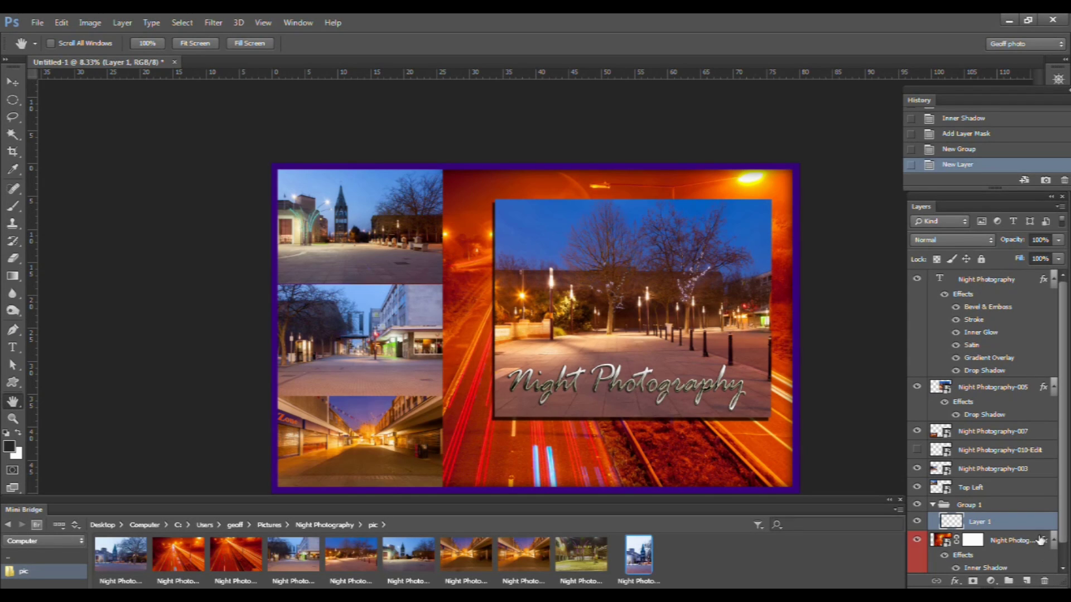
# - Delete the empty layer inside the group and clear the layer effects from Night Photography-023
pyautogui.moveTo(1037, 522); pyautogui.dragTo(1045, 583)
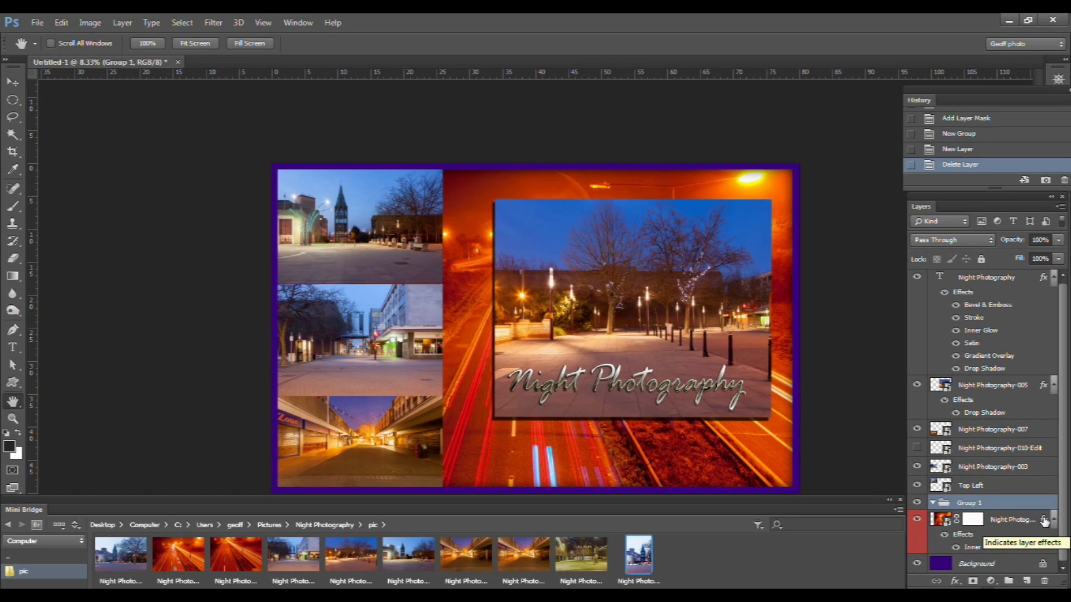
pyautogui.moveTo(1043, 520); pyautogui.dragTo(1046, 584)
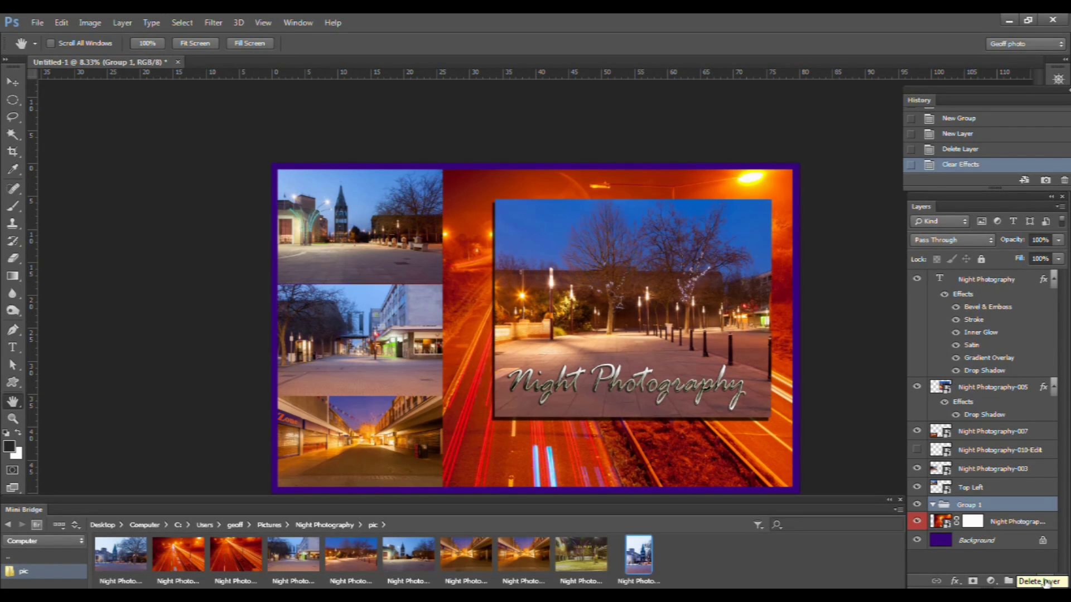
# - Delete the Night Photography-010-Edit layer and revert to the history state before the deletion
pyautogui.click(1014, 451)
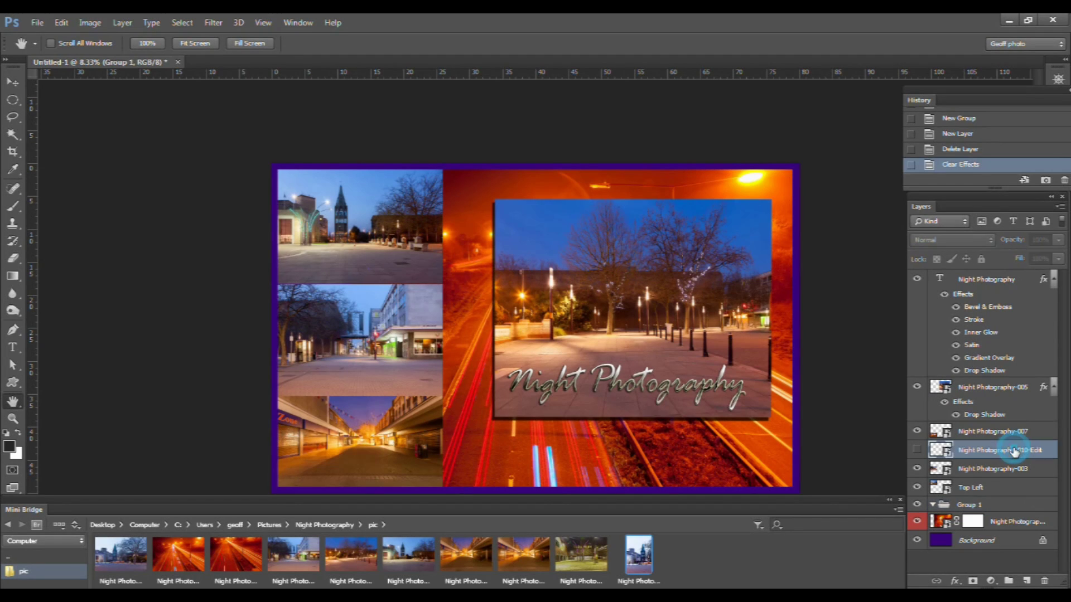
pyautogui.click(1044, 583)
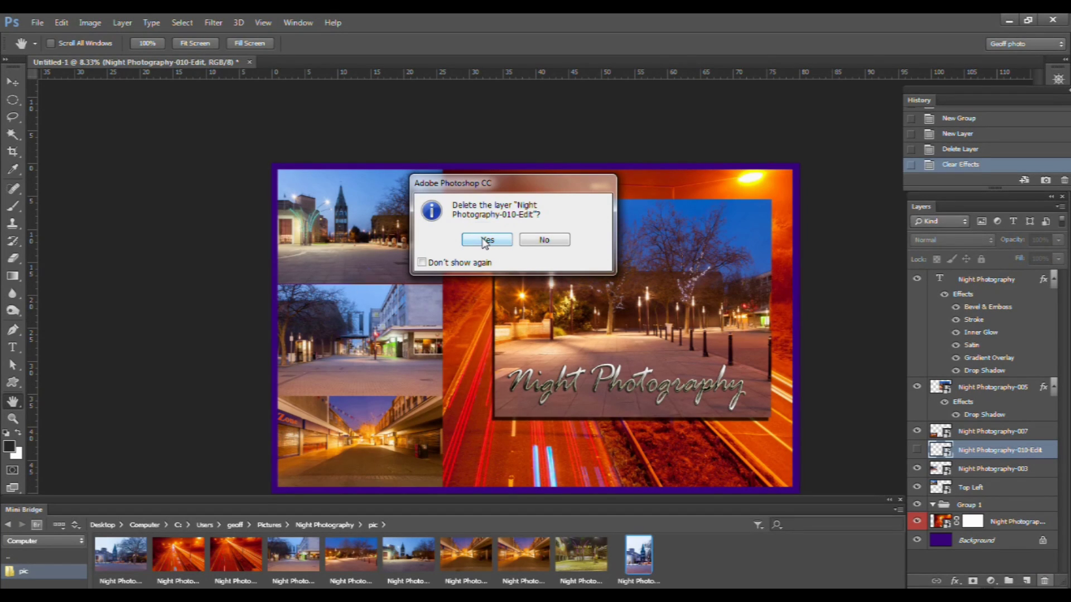
pyautogui.click(485, 241)
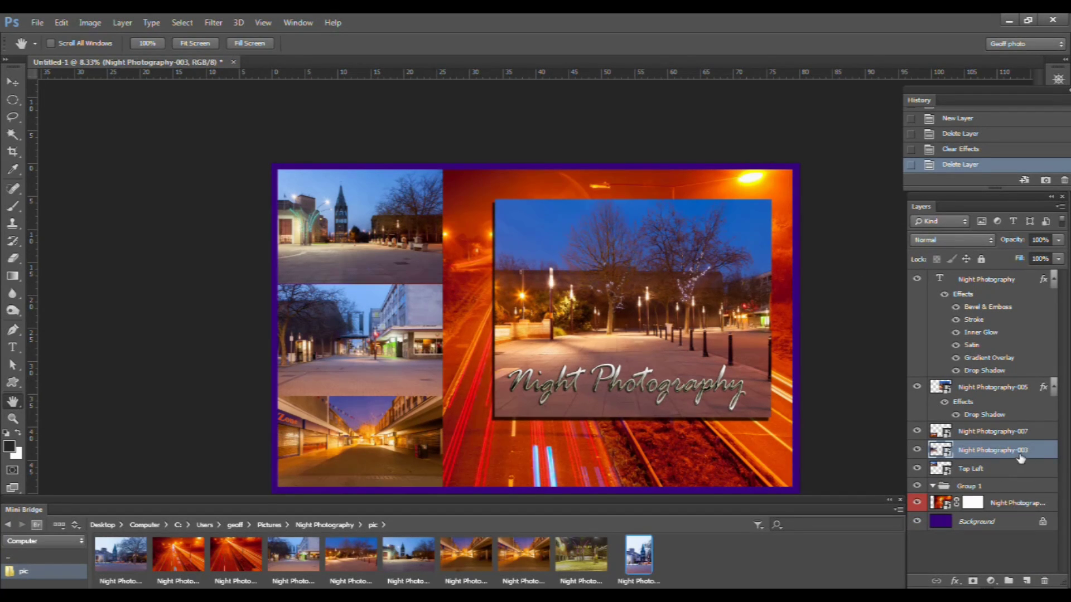
pyautogui.click(1018, 152)
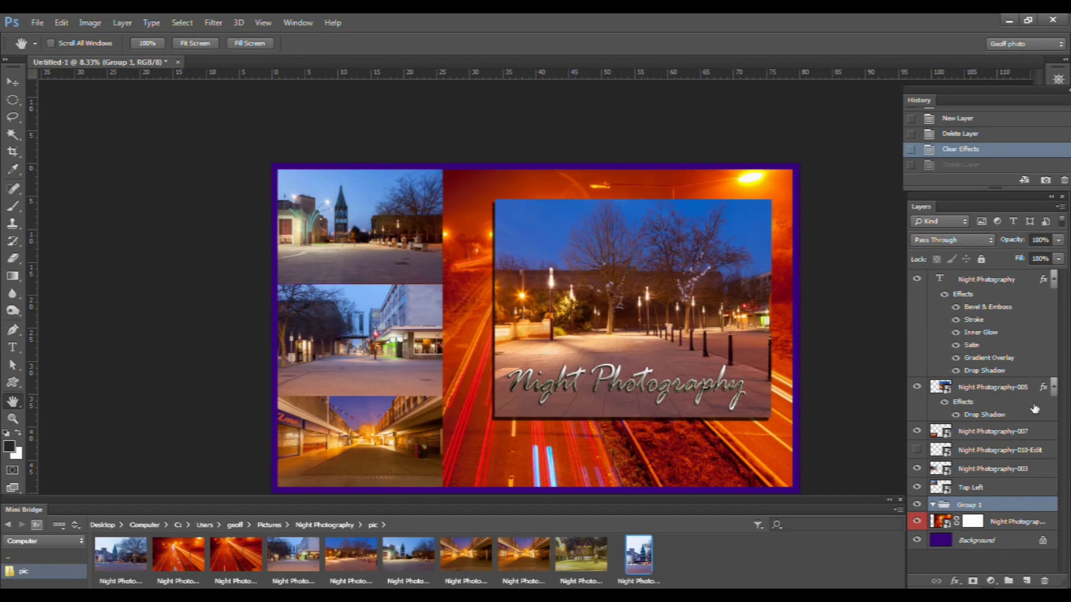
# - Move the layer effects from Night Photography-005 to Night Photography-007 and return them to Night Photography-005
pyautogui.click(1044, 389)
pyautogui.moveTo(1043, 392); pyautogui.dragTo(1047, 438)
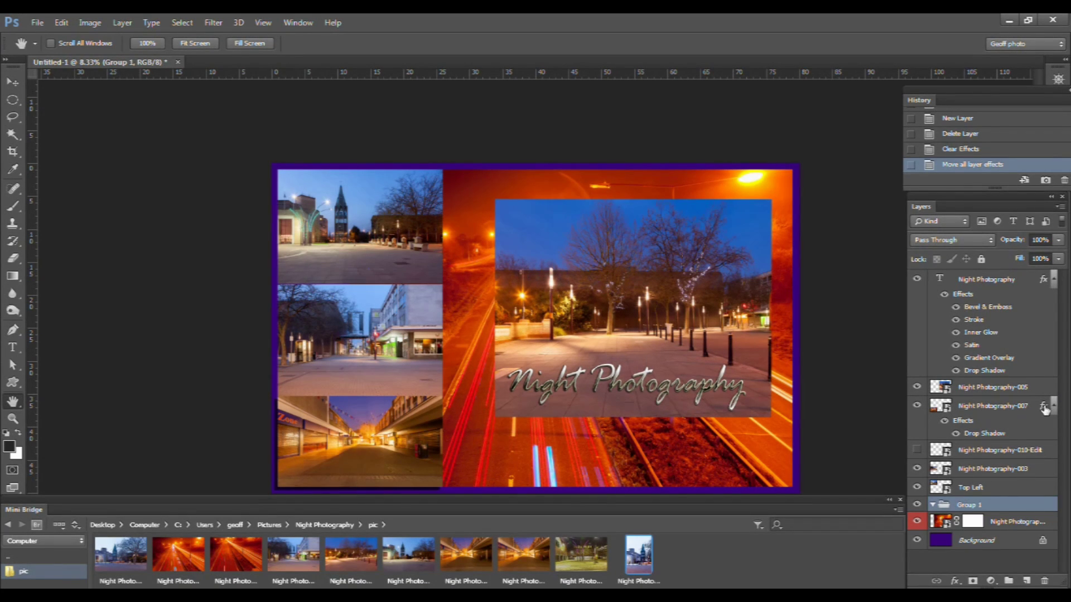
pyautogui.moveTo(1045, 408); pyautogui.dragTo(1043, 387)
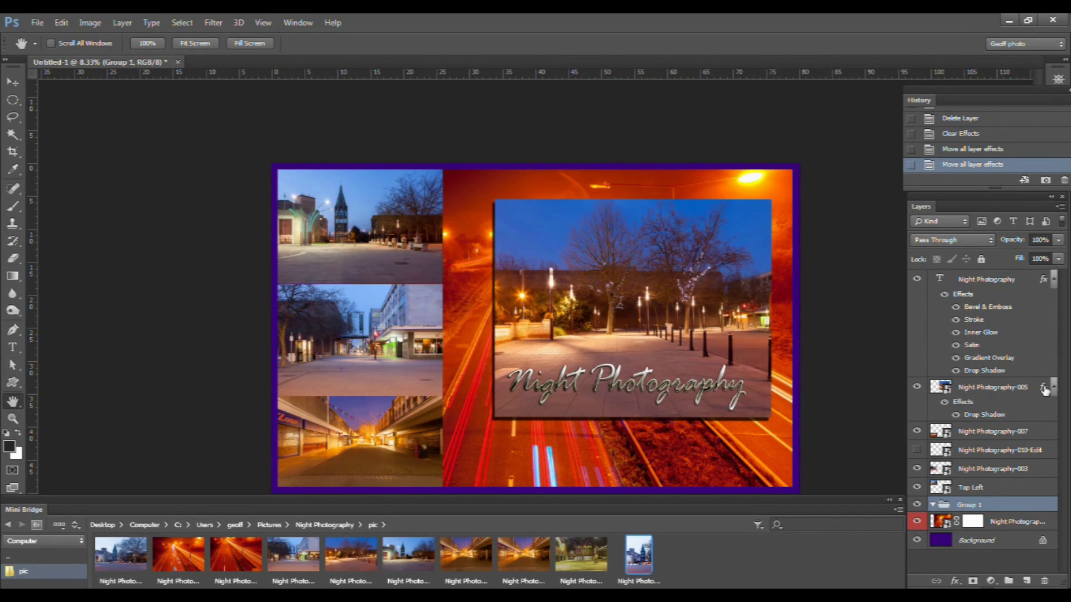
# - Copy the Night Photography-005 layer effects onto Night Photography-007 and clear the copied effects again
pyautogui.moveTo(1044, 388); pyautogui.dragTo(1045, 437)
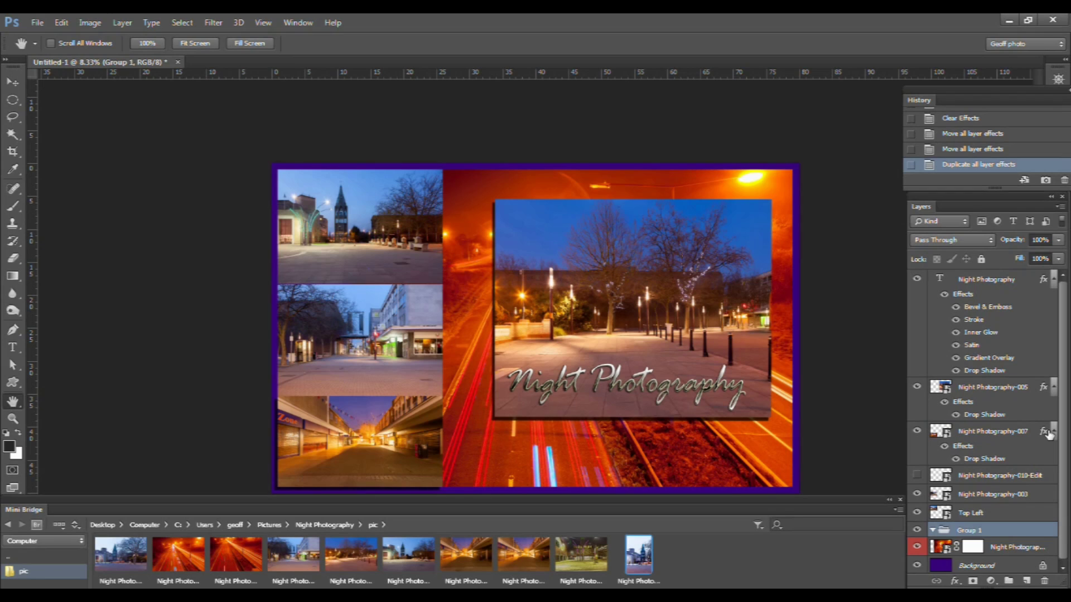
pyautogui.moveTo(1045, 435); pyautogui.dragTo(1046, 583)
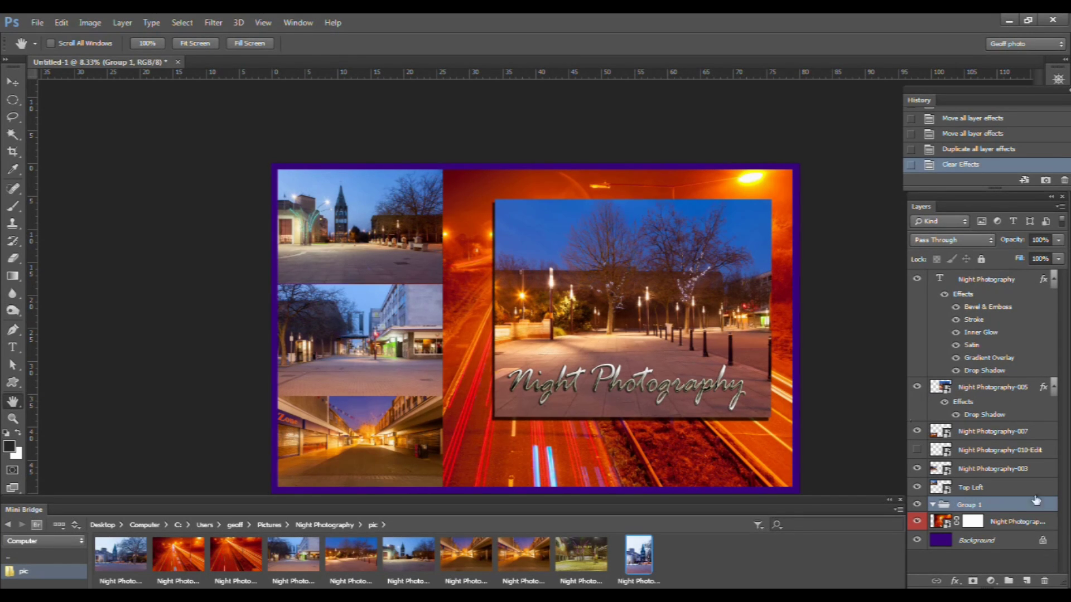
# - Add the text "layers" in 72 pt Rage Italic below the large central photo
pyautogui.click(12, 347)
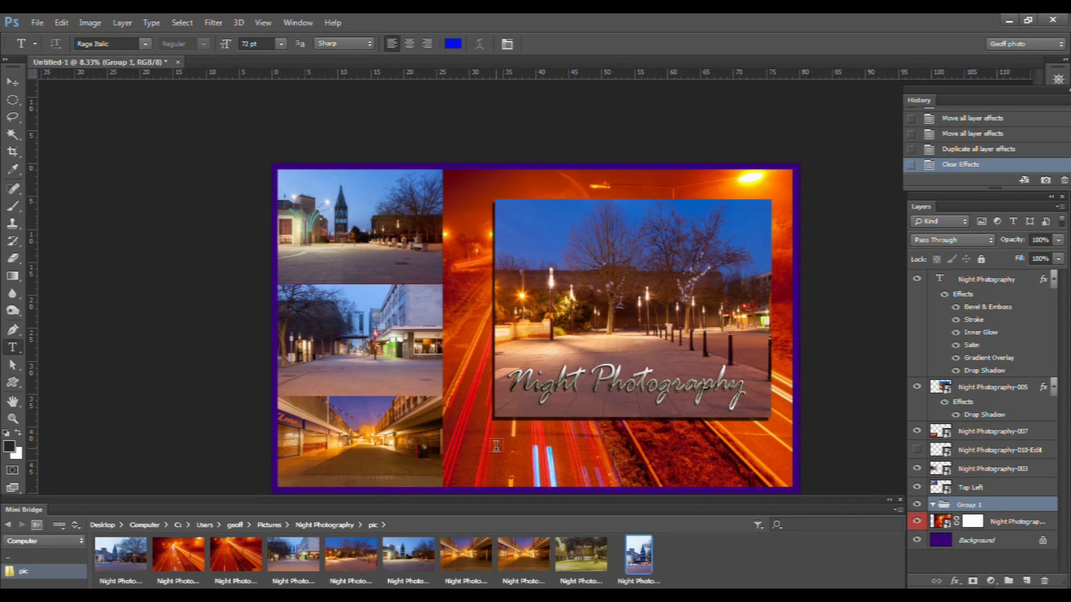
pyautogui.click(515, 451)
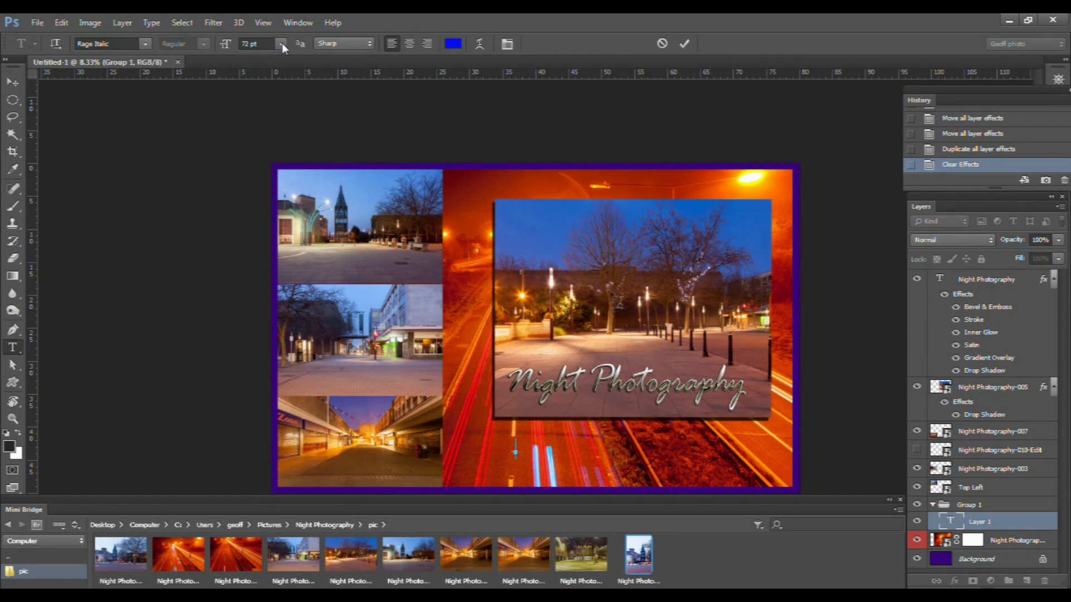
pyautogui.write('Layers')
pyautogui.click(685, 45)
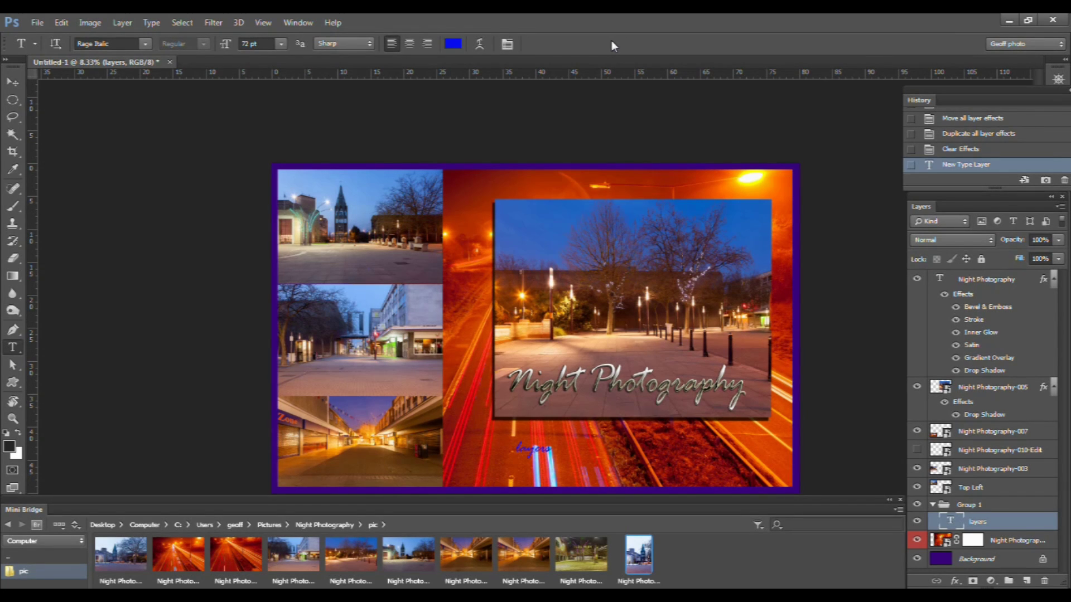
# - Enlarge the "layers" text to about 288% width and 263% height and place it centrally beneath the photo
pyautogui.hotkey('ctrl', 't')
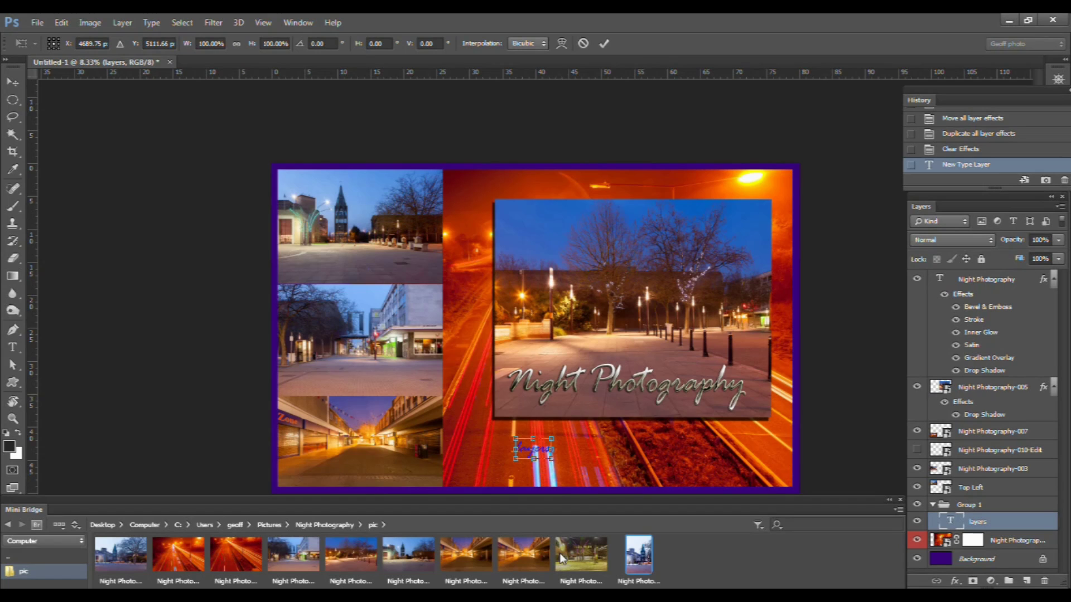
pyautogui.moveTo(553, 439); pyautogui.dragTo(592, 418)
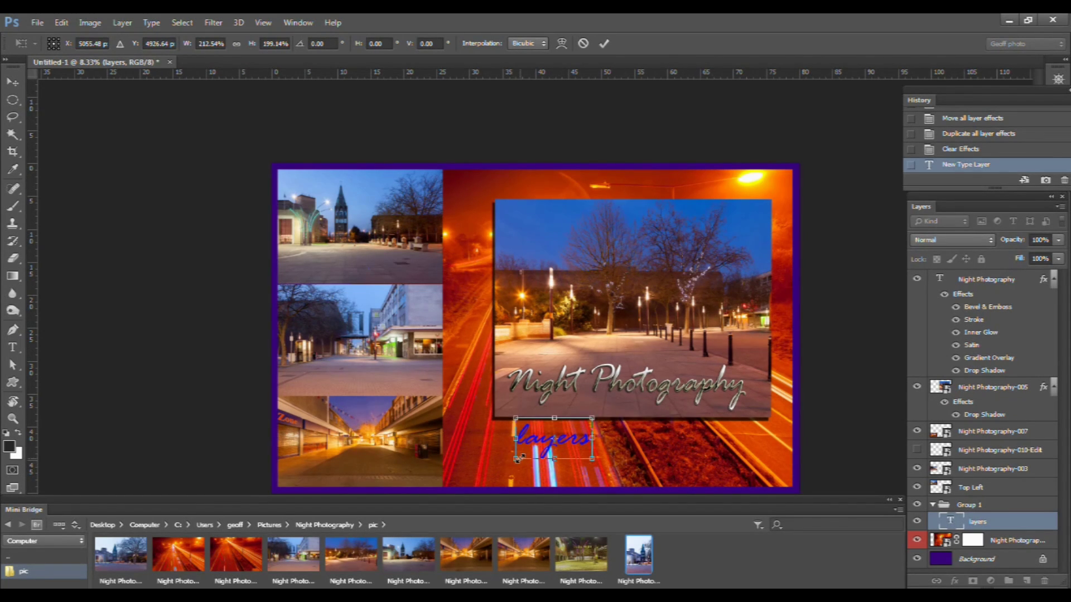
pyautogui.moveTo(507, 460); pyautogui.dragTo(489, 472)
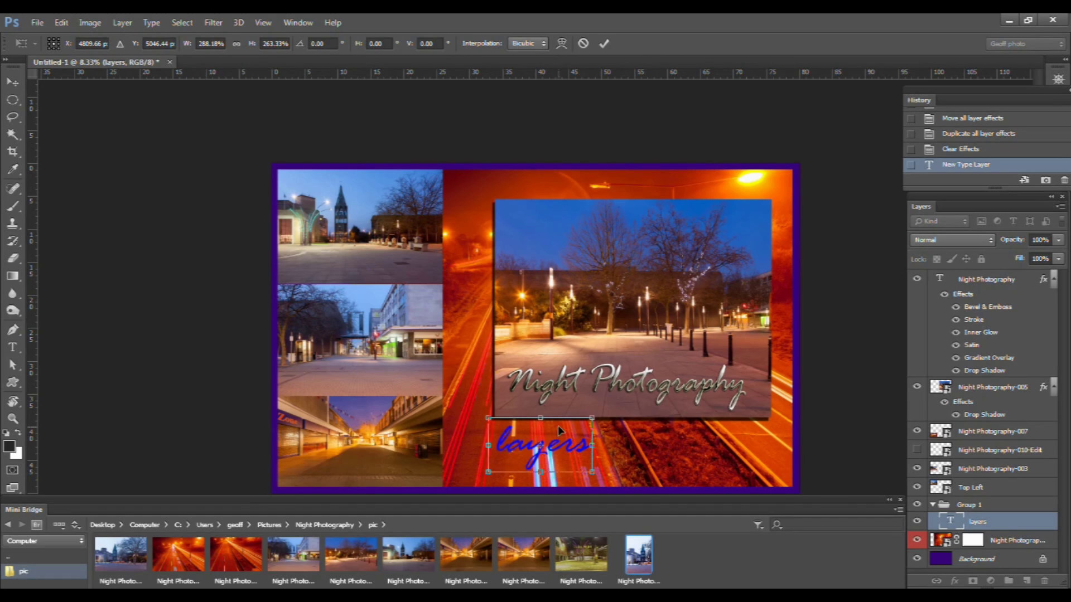
pyautogui.moveTo(571, 439); pyautogui.dragTo(613, 433)
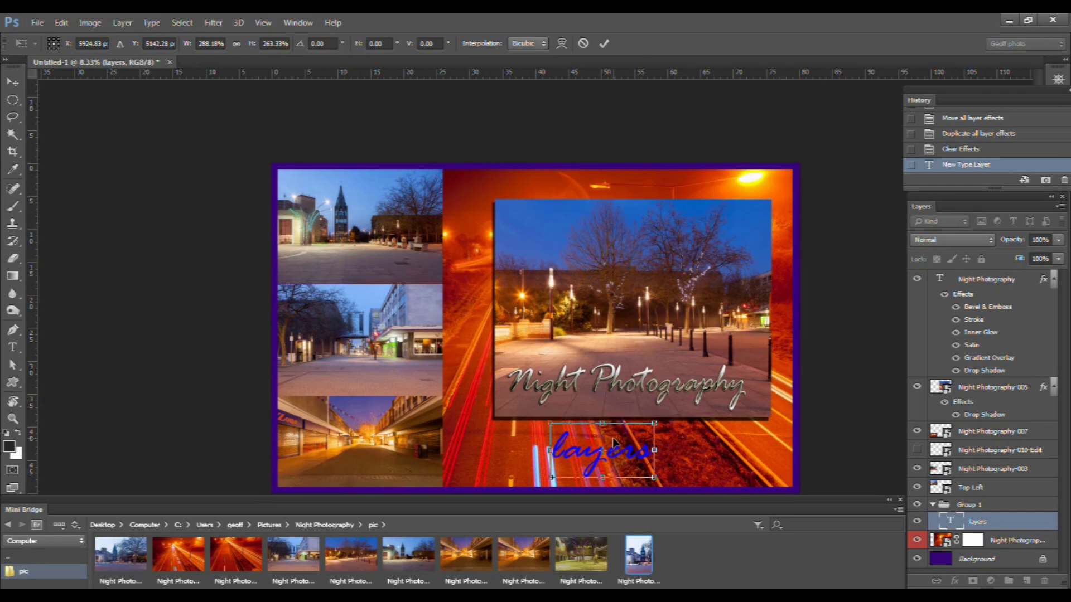
pyautogui.click(604, 43)
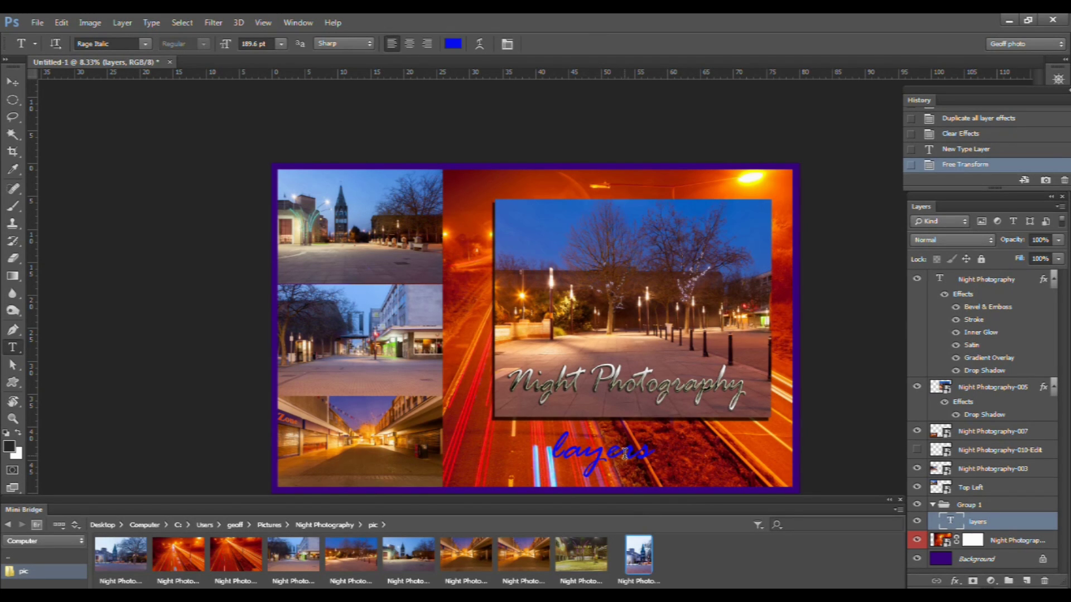
# - Delete the "layers" text layer, undo the deletion, and delete the layer again
pyautogui.press('Delete')
pyautogui.hotkey('ctrl', 'z')
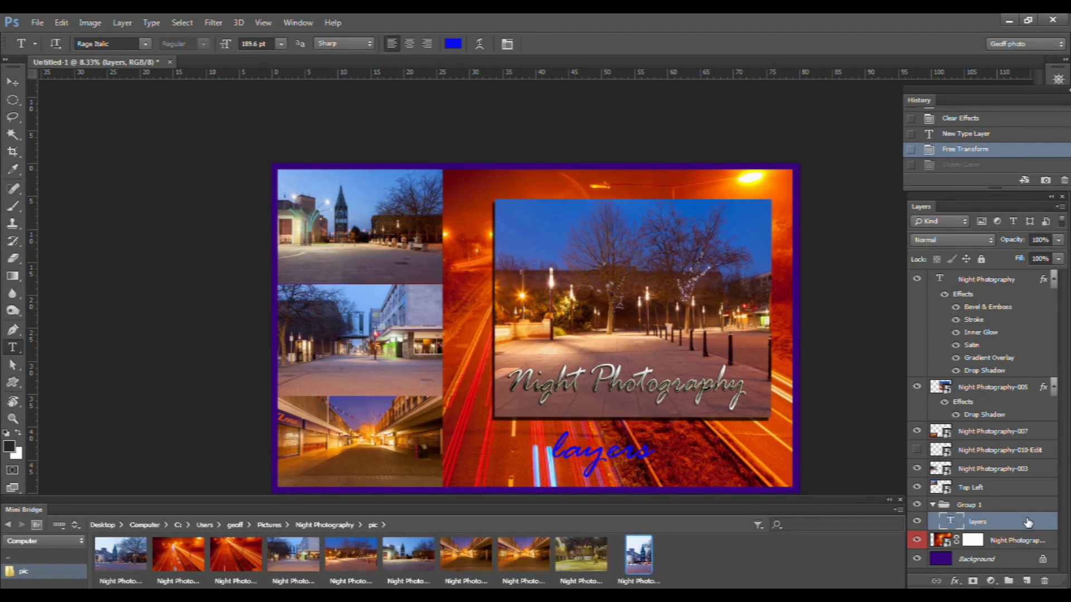
pyautogui.moveTo(1030, 520); pyautogui.dragTo(1046, 584)
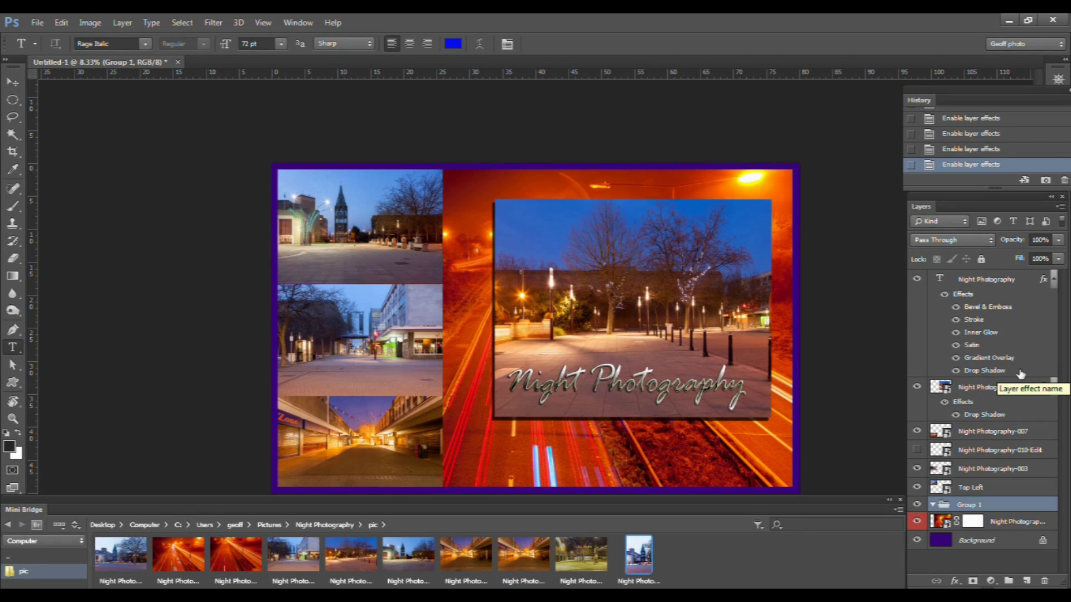
# - Hide the Drop Shadow, Gradient Overlay, Satin, Inner Glow, Stroke and Bevel & Emboss effects of the Night Photography text layer
pyautogui.click(956, 371)
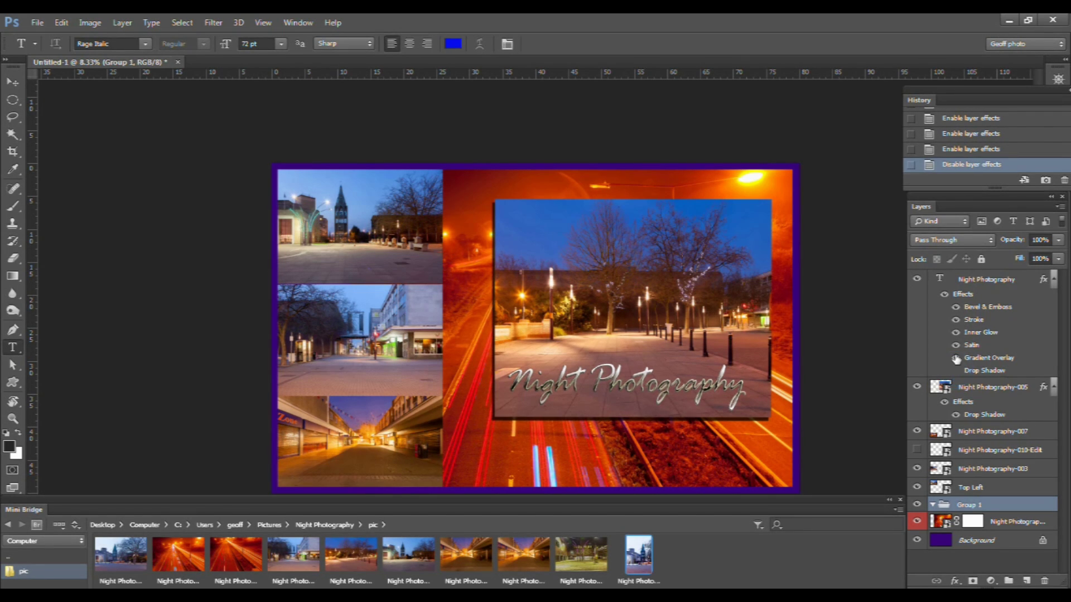
pyautogui.click(955, 359)
pyautogui.click(956, 345)
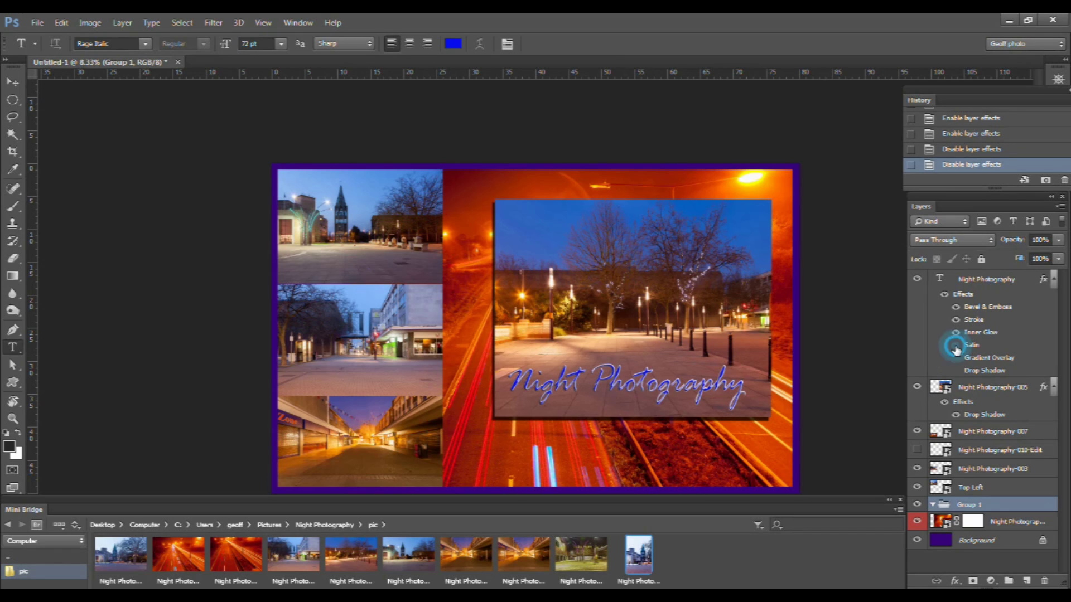
pyautogui.click(956, 333)
pyautogui.click(955, 320)
pyautogui.click(956, 308)
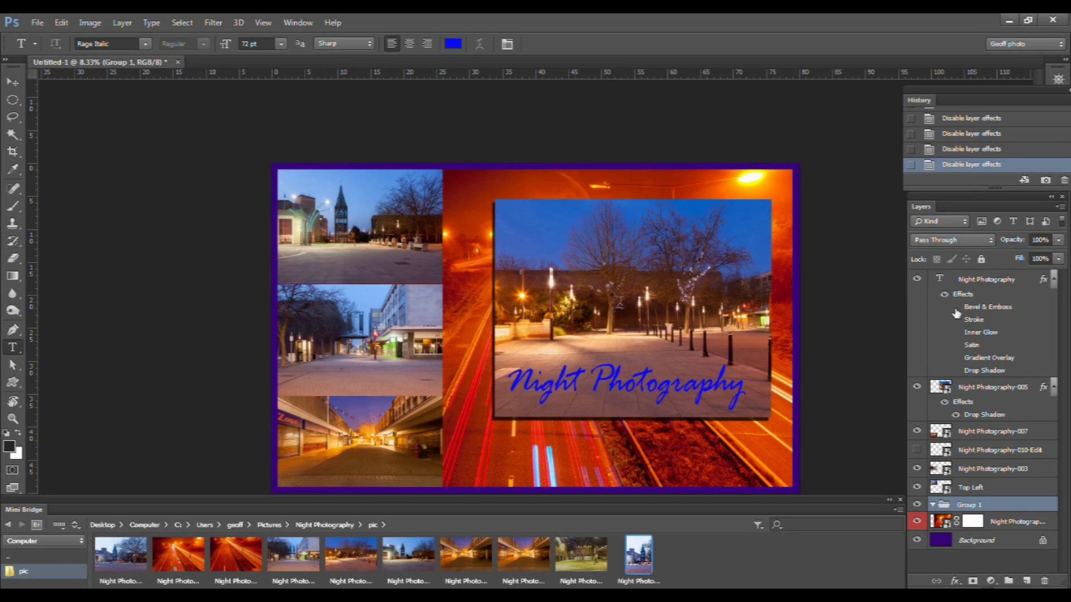
# - Show the Bevel & Emboss, Stroke, Inner Glow, Satin, Gradient Overlay and Drop Shadow effects of the Night Photography text layer again
pyautogui.click(956, 306)
pyautogui.click(956, 319)
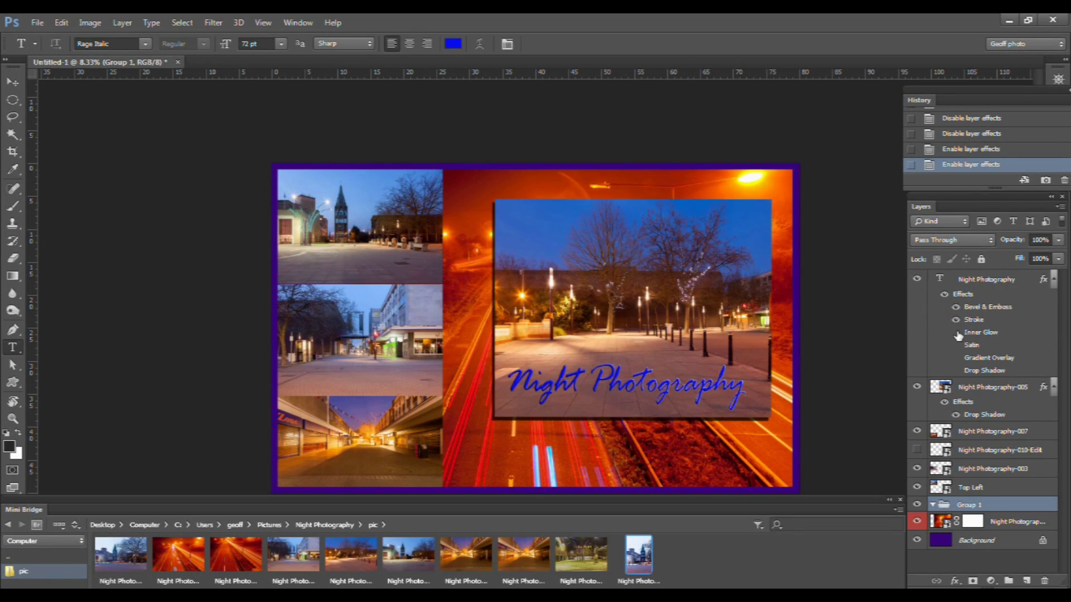
pyautogui.click(956, 332)
pyautogui.click(956, 346)
pyautogui.click(955, 358)
pyautogui.click(956, 371)
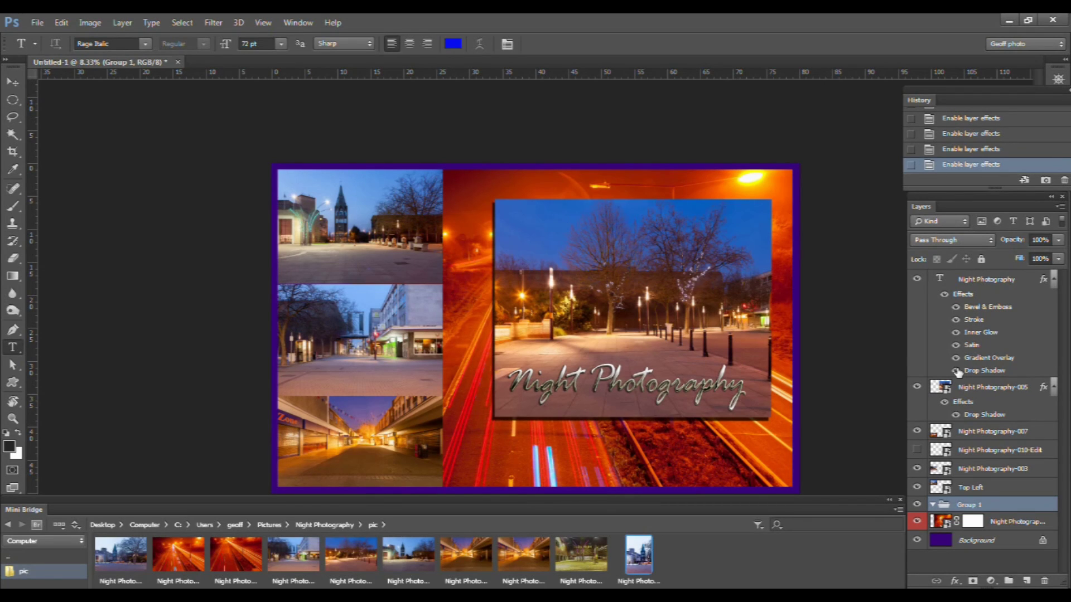
pyautogui.doubleClick(957, 371)
# - Lower the fill of the Night Photography-005 layer to 0% and restore it to 100%
pyautogui.click(1058, 260)
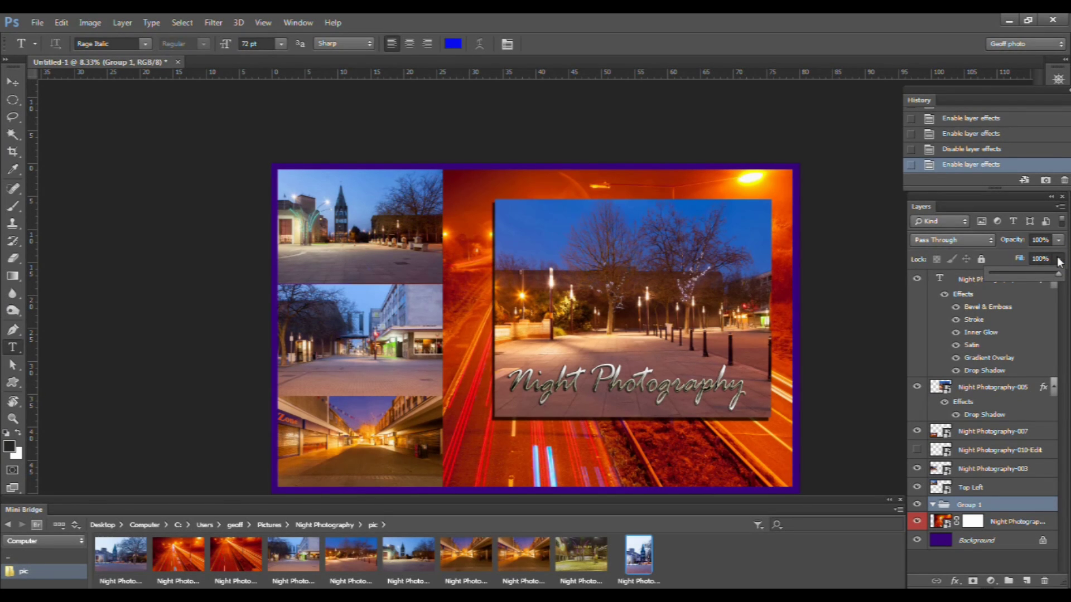
pyautogui.moveTo(1058, 274)
pyautogui.mouseDown()
pyautogui.moveTo(1000, 272)
pyautogui.moveTo(1063, 277)
pyautogui.mouseUp()
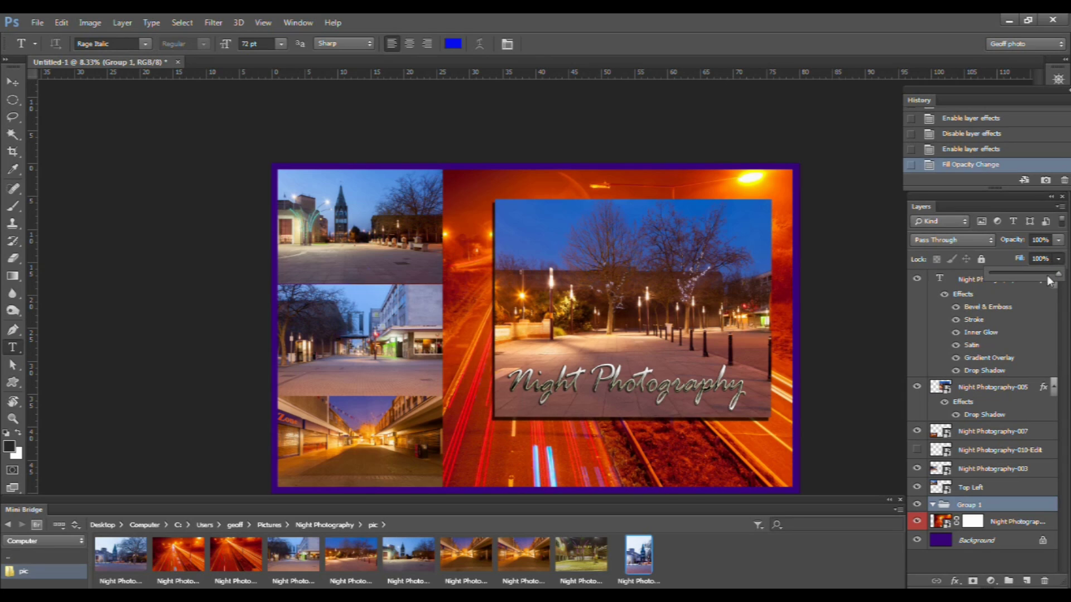
pyautogui.click(1001, 384)
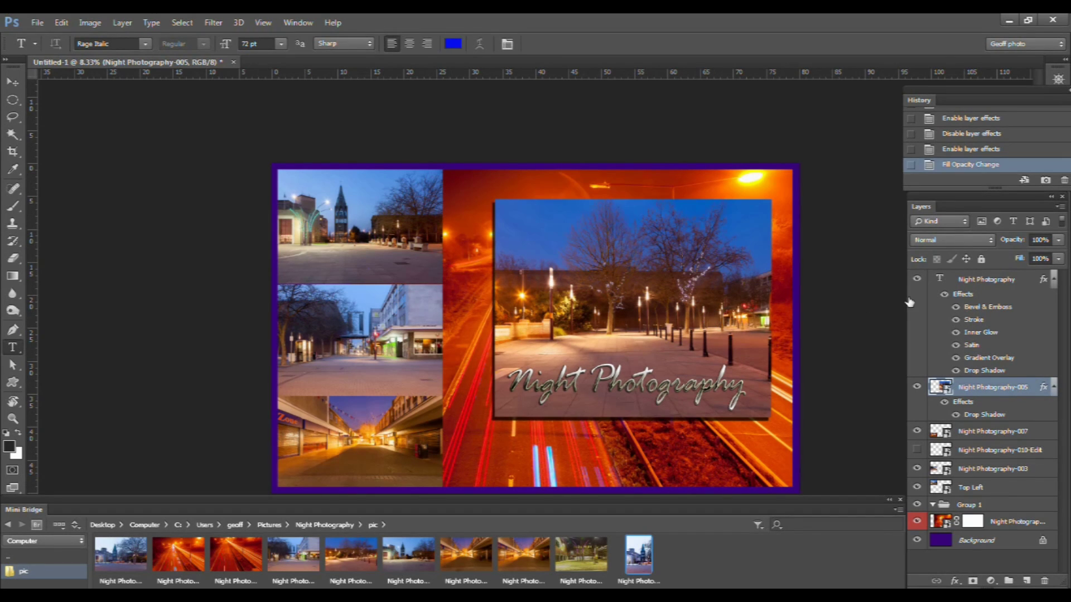
pyautogui.click(1058, 259)
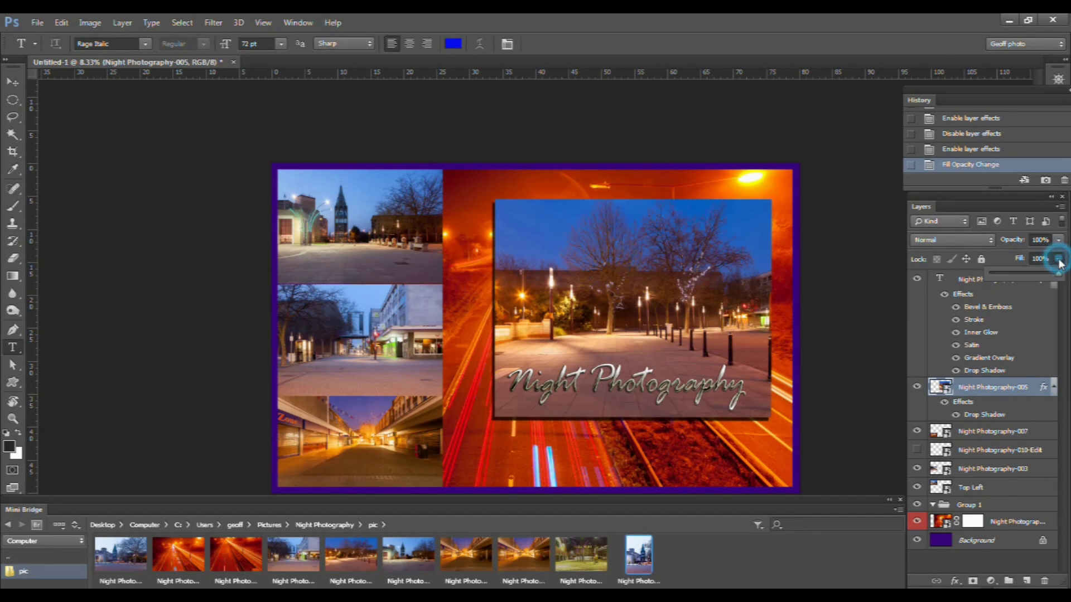
pyautogui.moveTo(1058, 274); pyautogui.dragTo(986, 278)
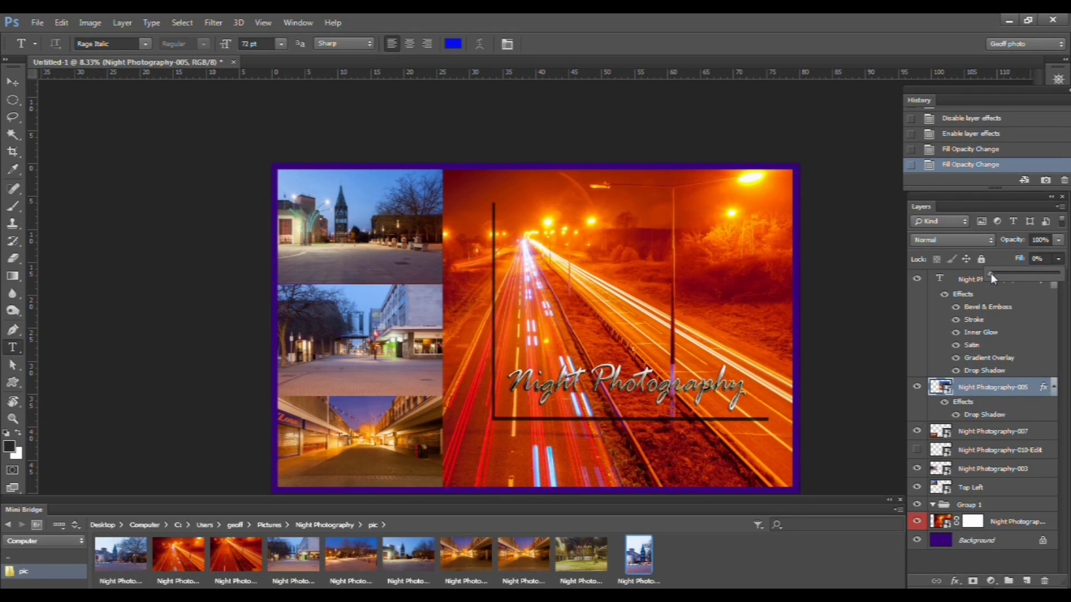
pyautogui.moveTo(993, 272); pyautogui.dragTo(1066, 277)
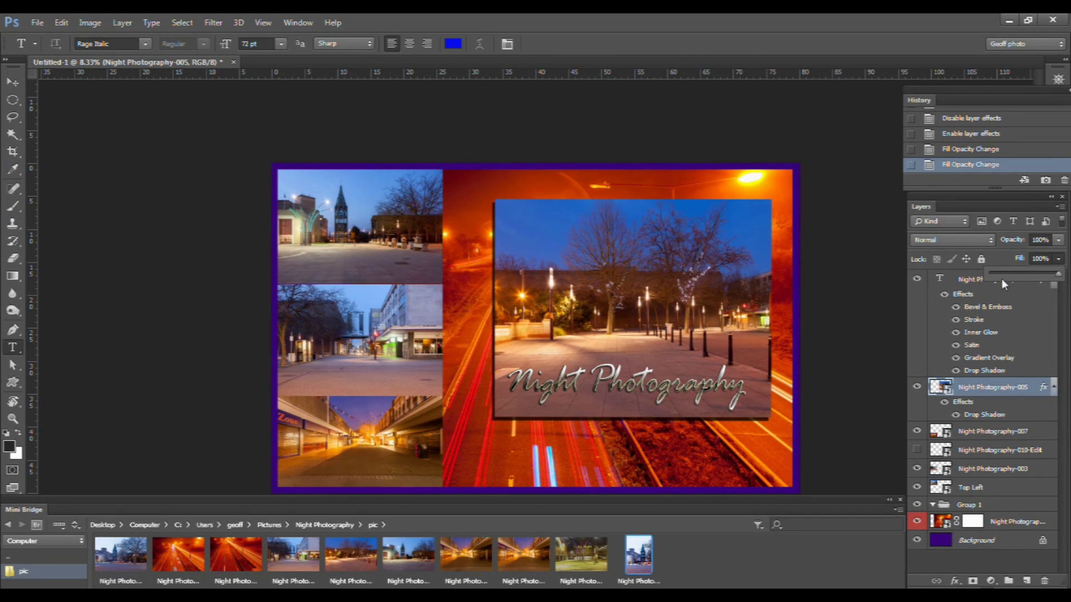
pyautogui.click(1058, 259)
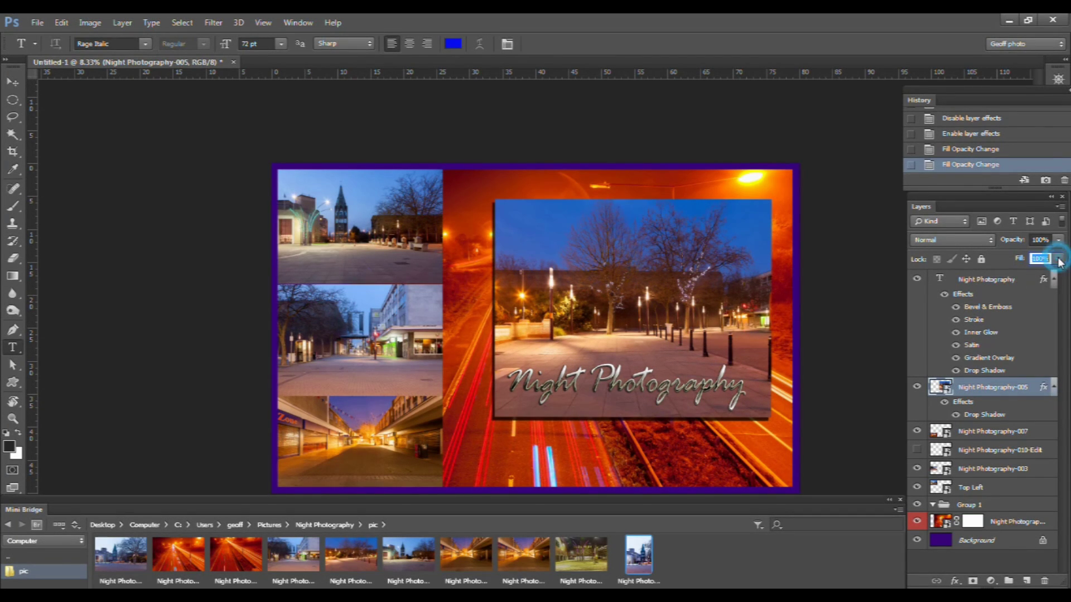
pyautogui.click(1058, 259)
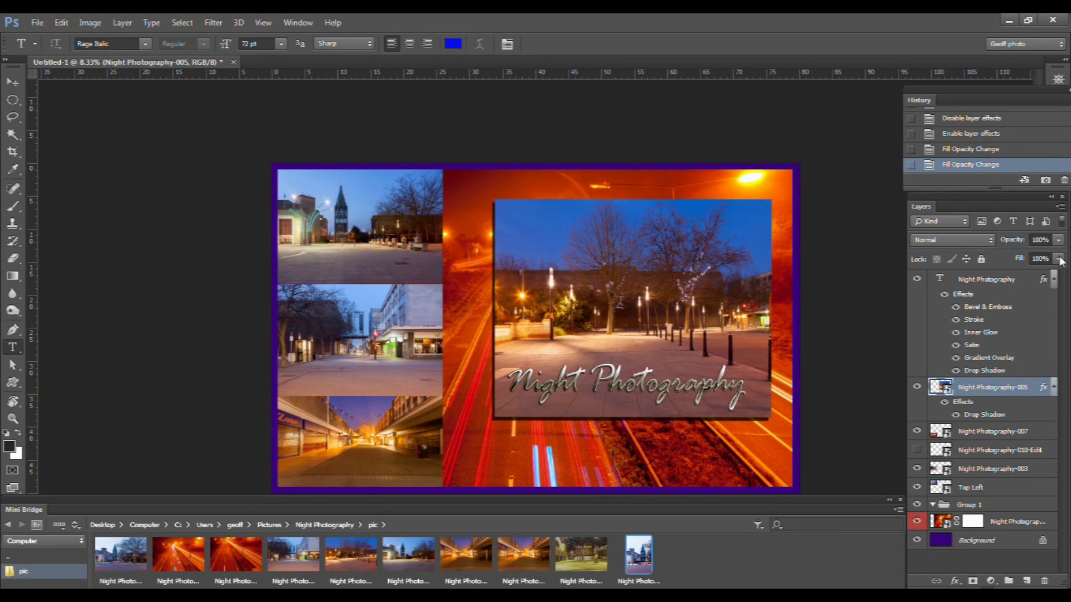
pyautogui.click(117, 24)
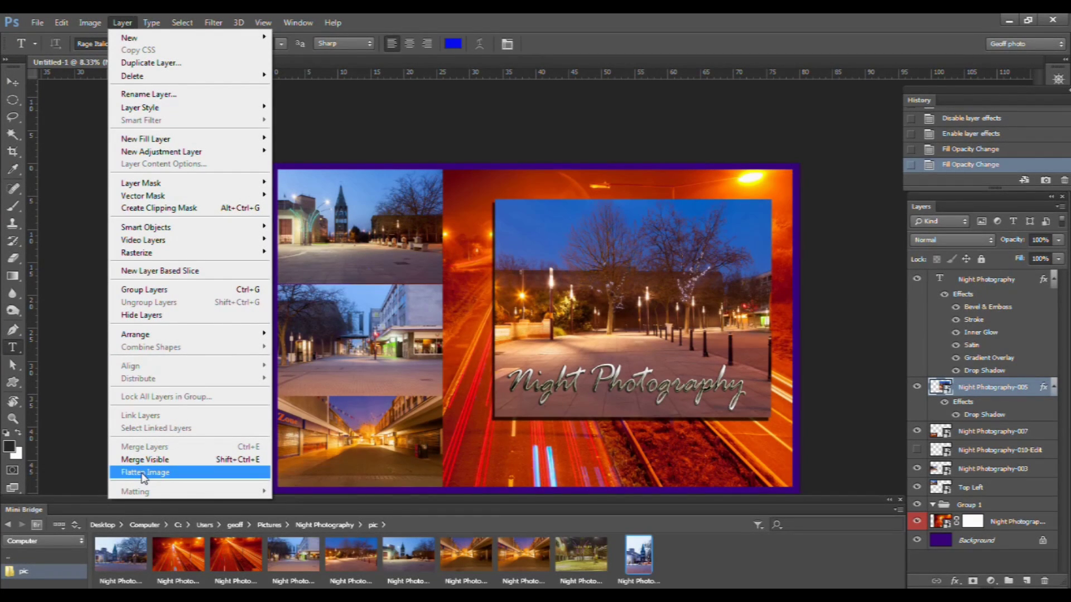
pyautogui.click(91, 470)
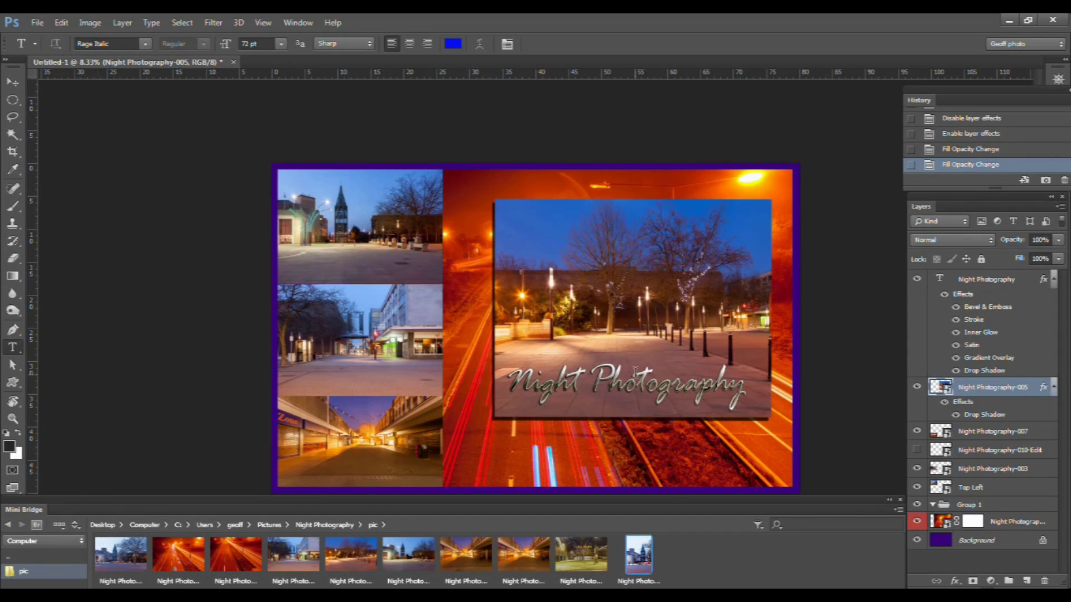
pyautogui.click(1061, 206)
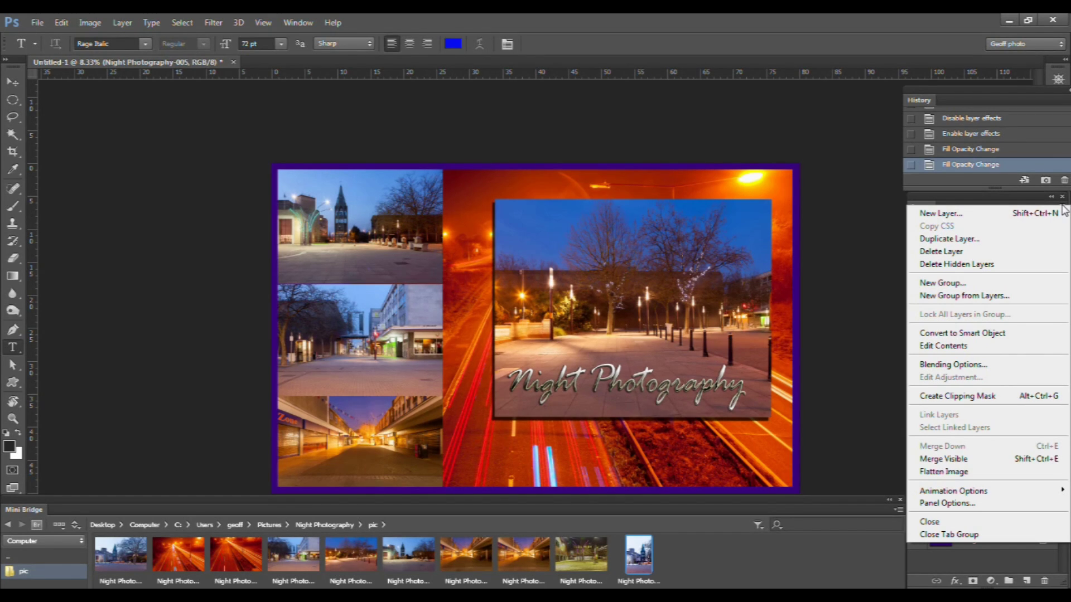
pyautogui.click(880, 250)
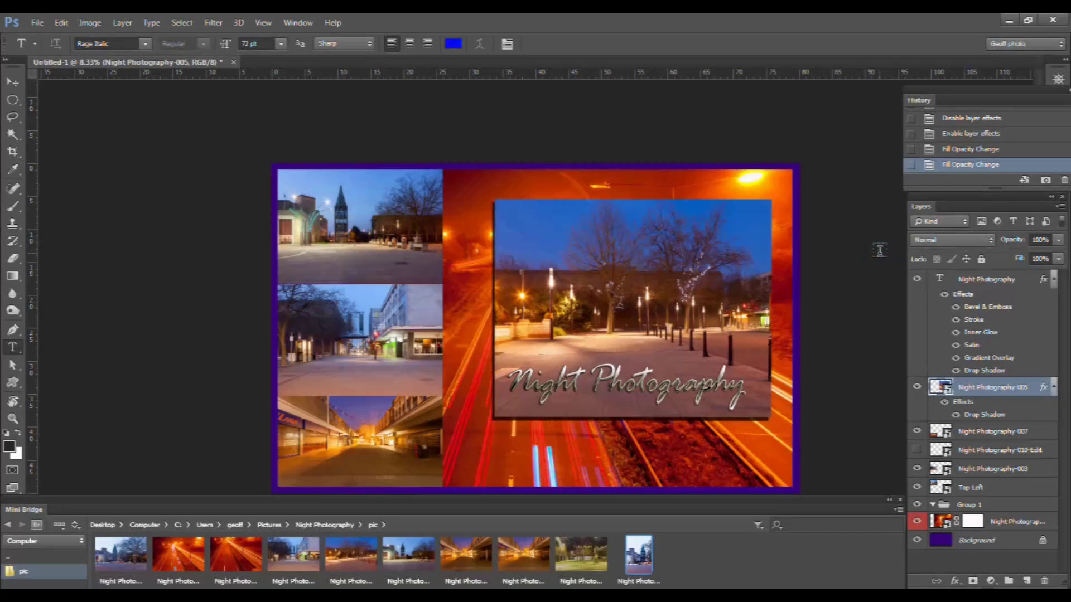
# - Try the Color and Saturation blend modes on the Night Photography-023 layer and return it to Normal
pyautogui.click(992, 239)
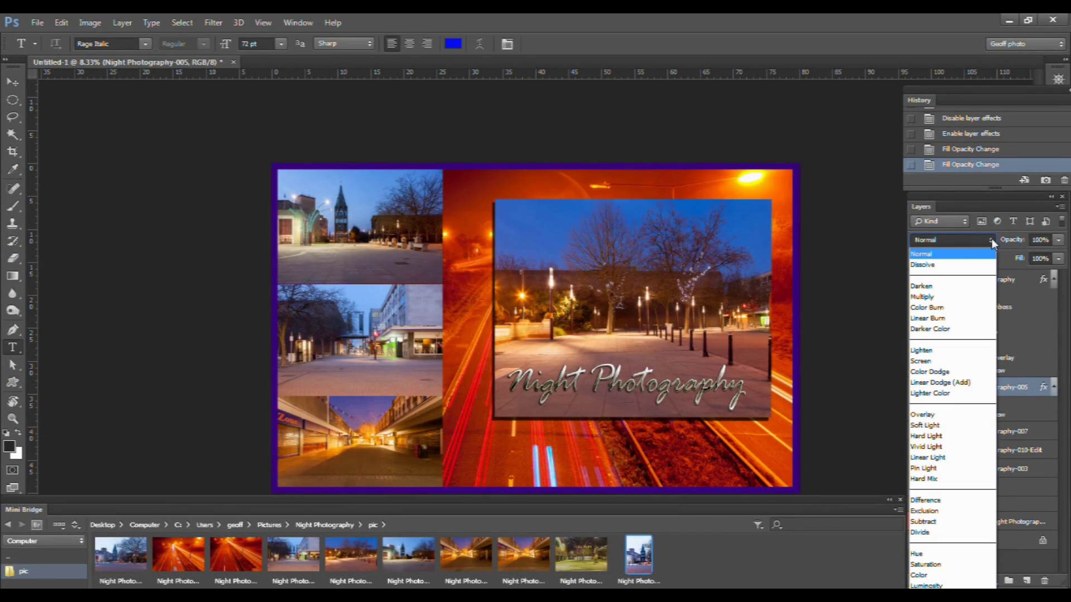
pyautogui.click(991, 239)
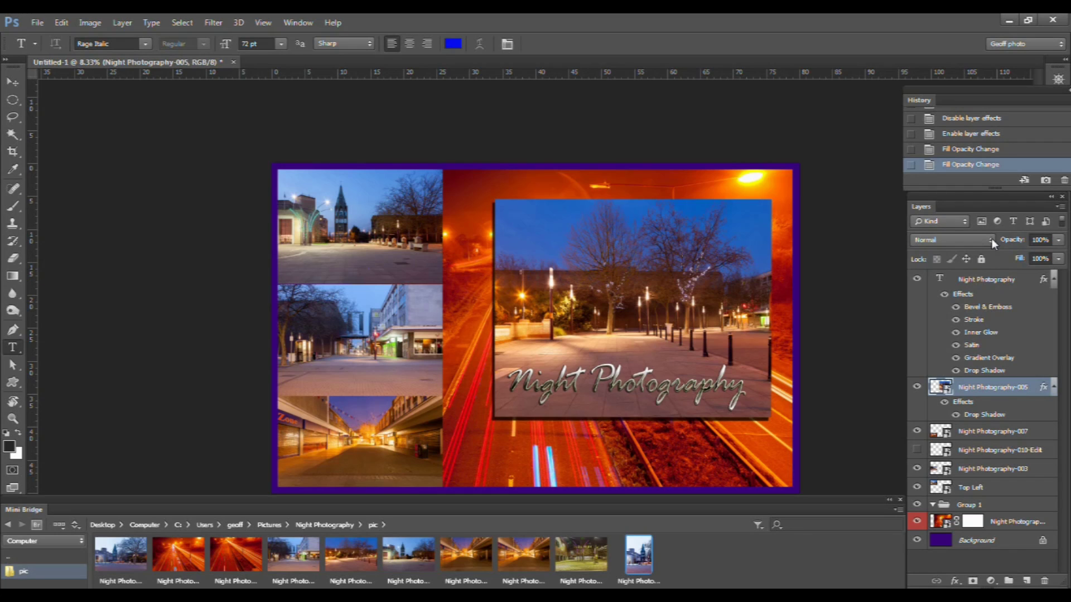
pyautogui.click(1036, 522)
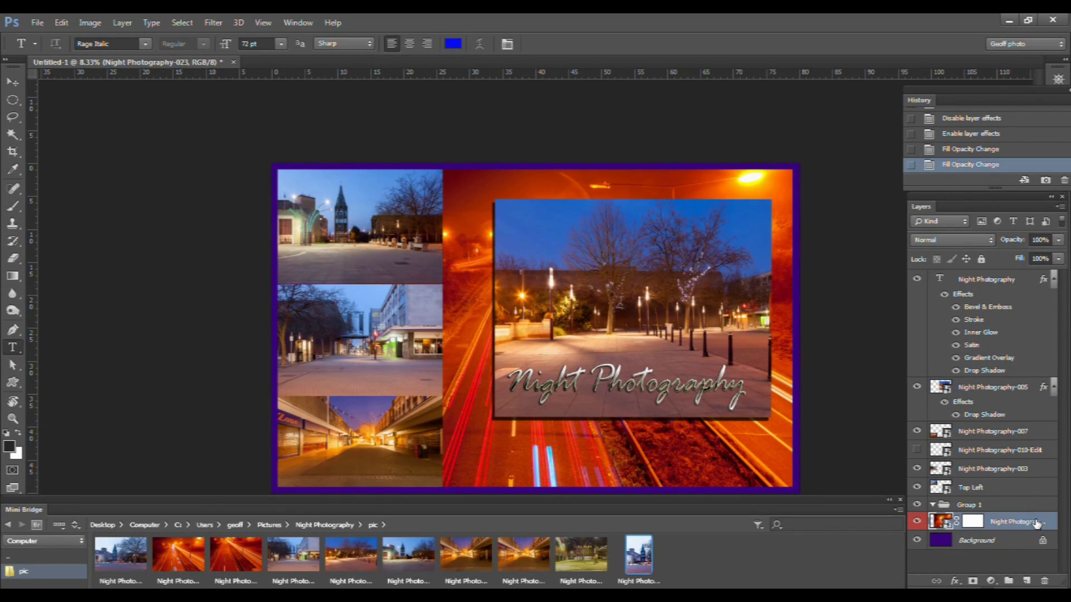
pyautogui.click(990, 240)
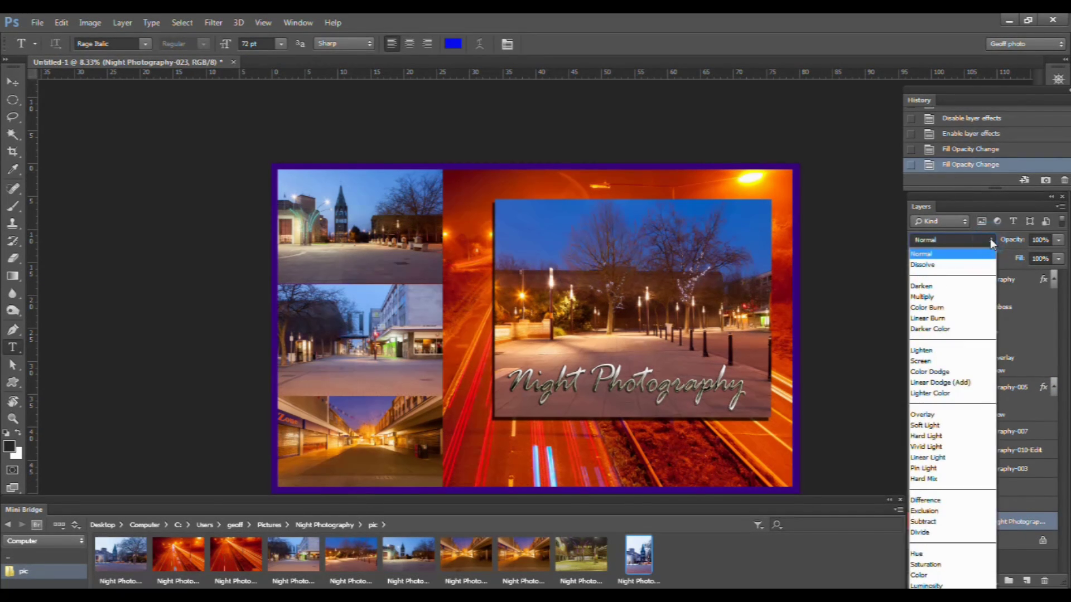
pyautogui.click(948, 576)
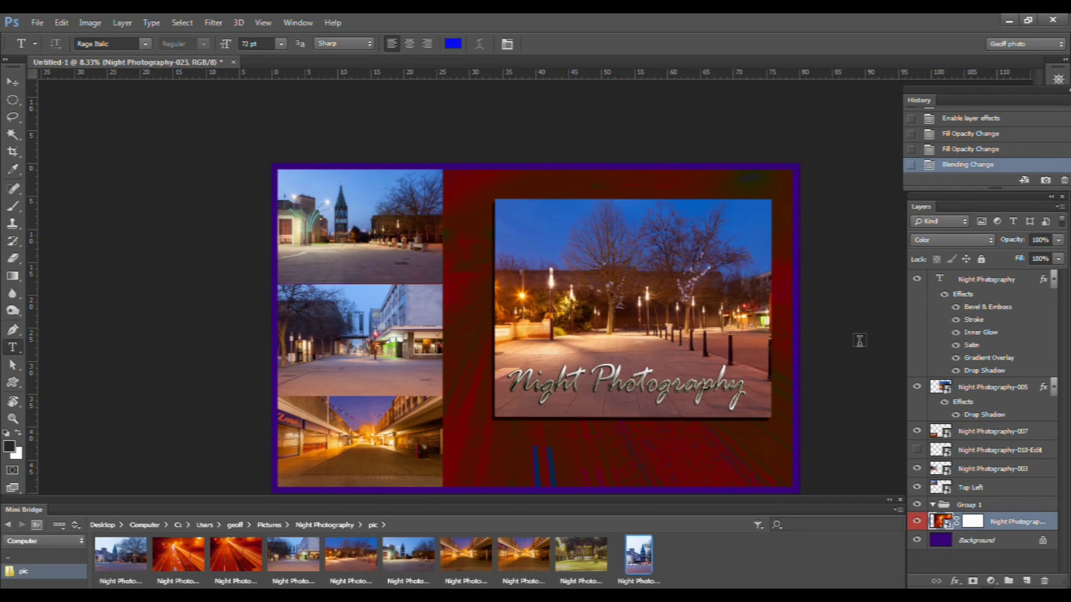
pyautogui.click(989, 240)
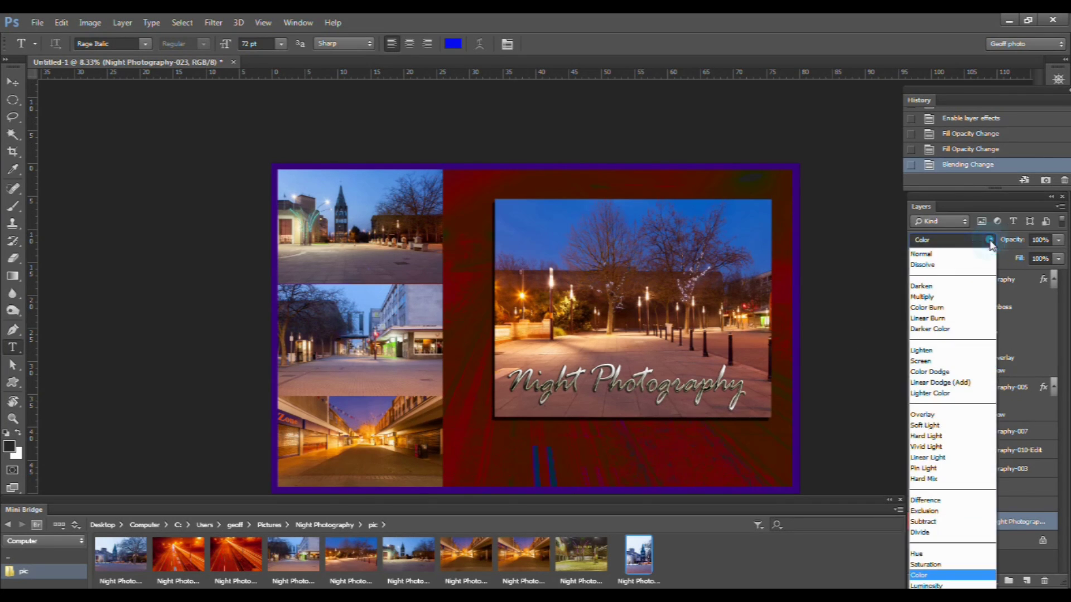
pyautogui.click(954, 565)
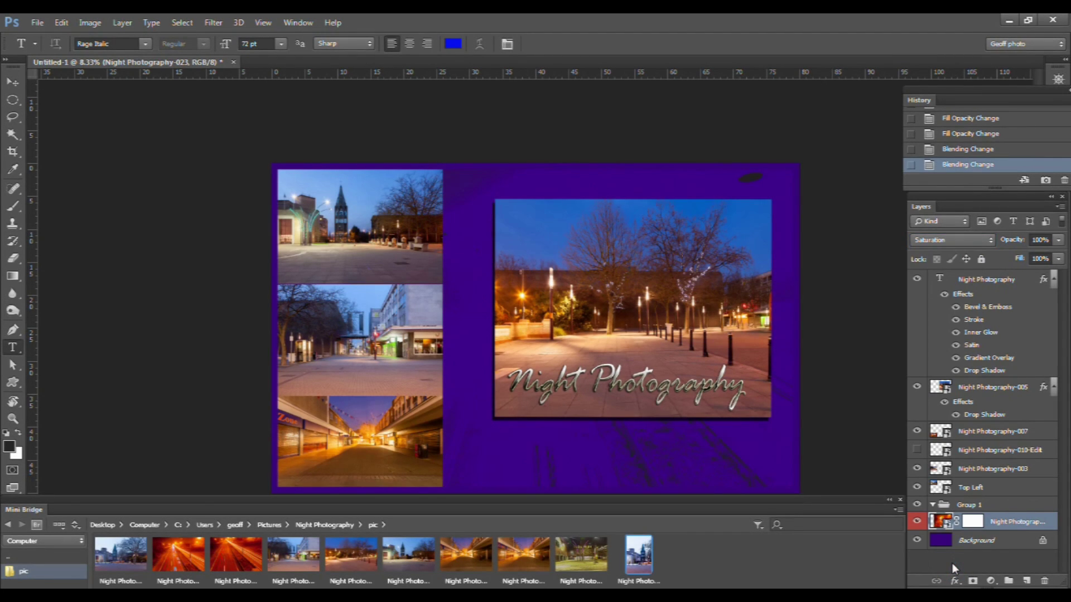
pyautogui.click(990, 241)
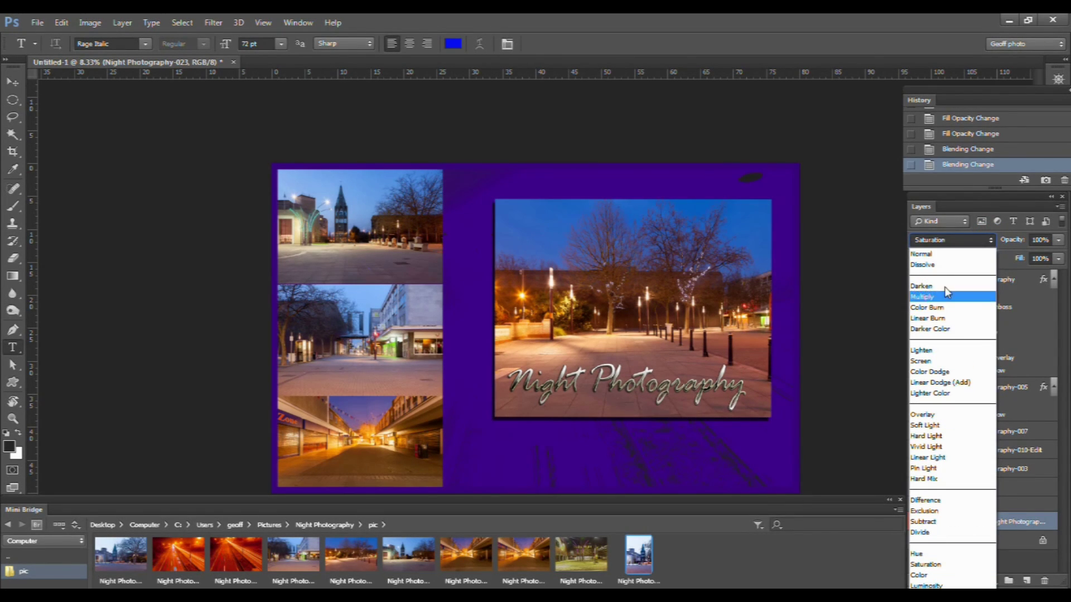
pyautogui.click(942, 254)
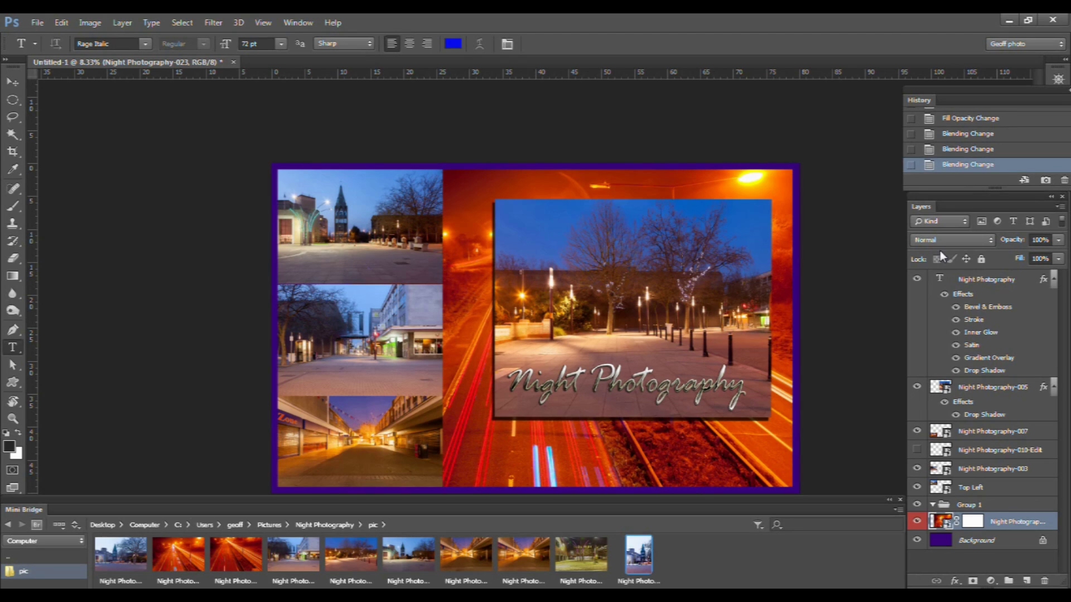
# - Select all layers from the text layer to Background, flatten the image discarding hidden layers, and undo the flattening
pyautogui.hotkey('ctrl', 'a')
pyautogui.hotkey('ctrl', 'd')
pyautogui.click(1024, 281)
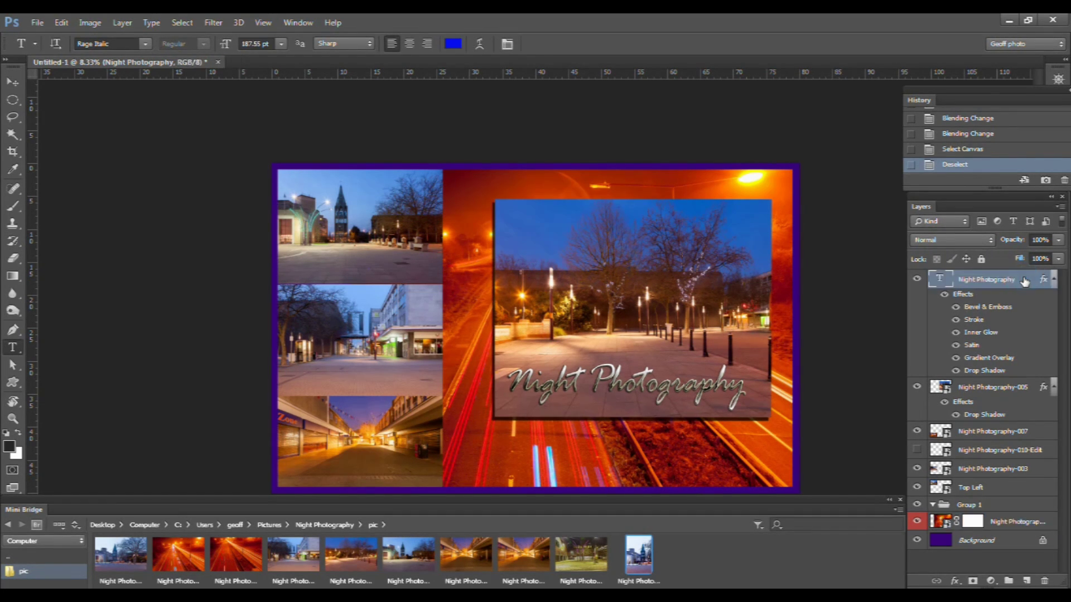
pyautogui.keyDown('shift'); pyautogui.click(1020, 542); pyautogui.keyUp('shift')
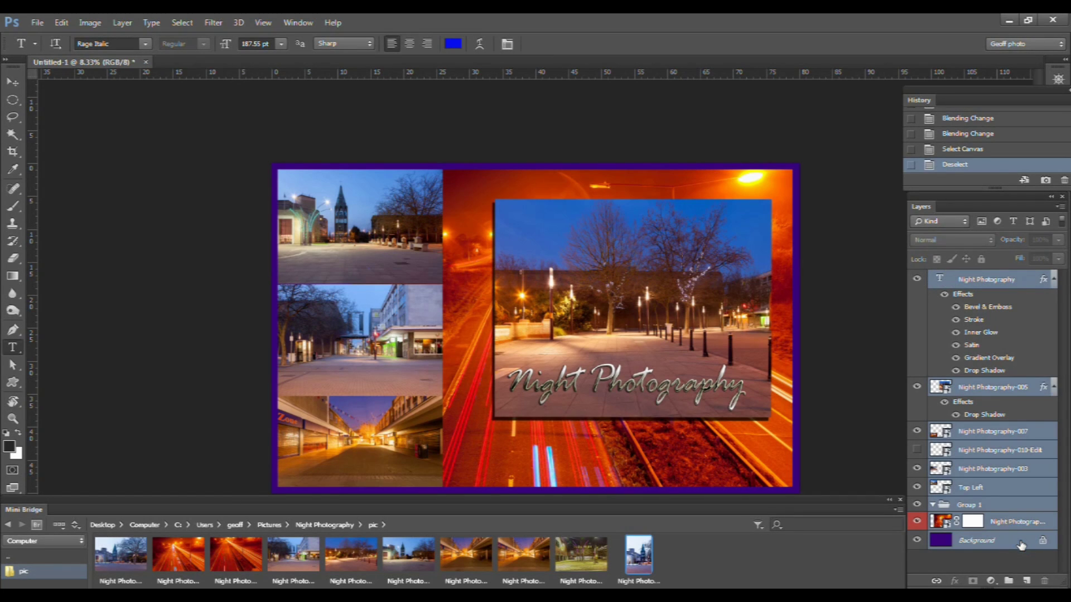
pyautogui.click(1061, 207)
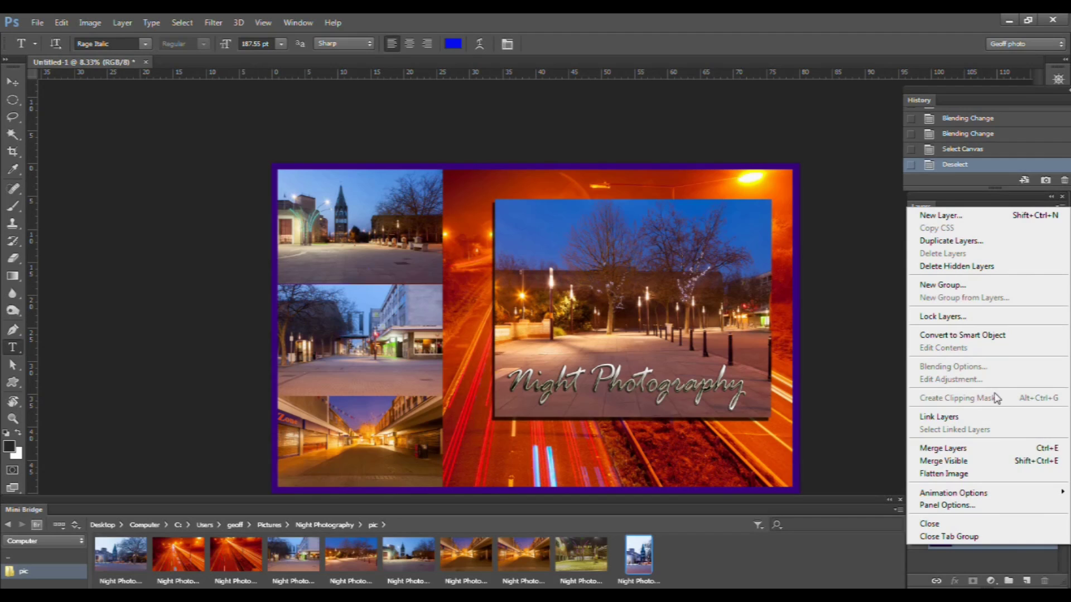
pyautogui.click(982, 475)
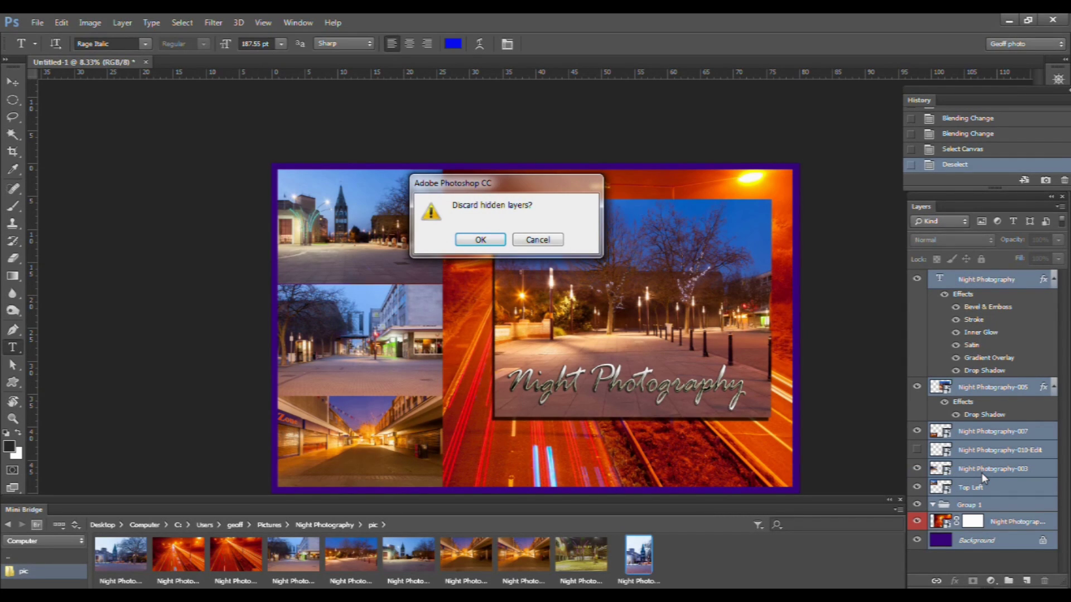
pyautogui.click(480, 240)
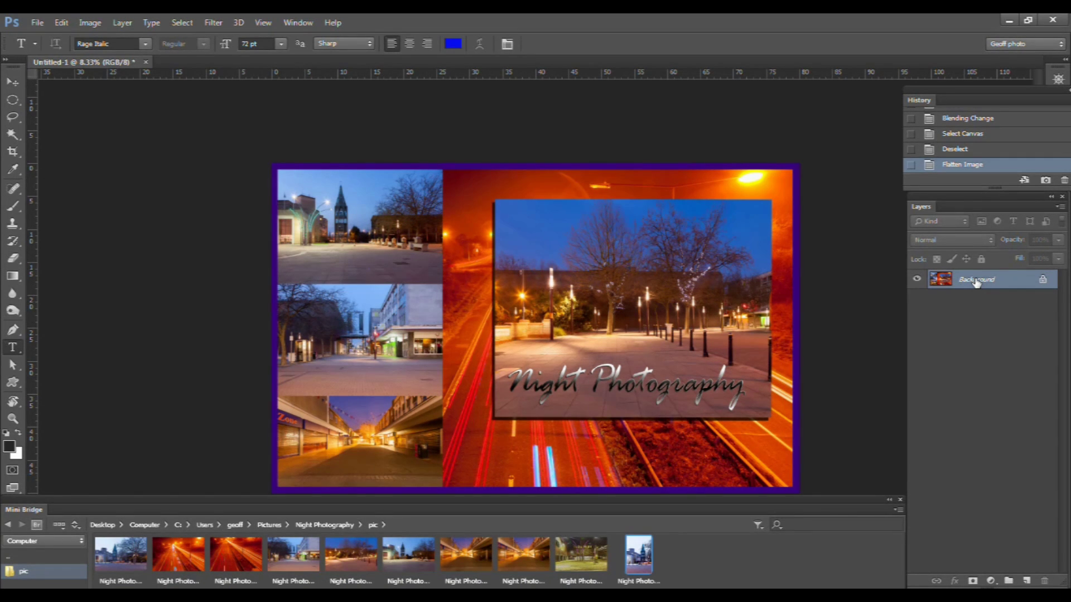
pyautogui.click(1001, 154)
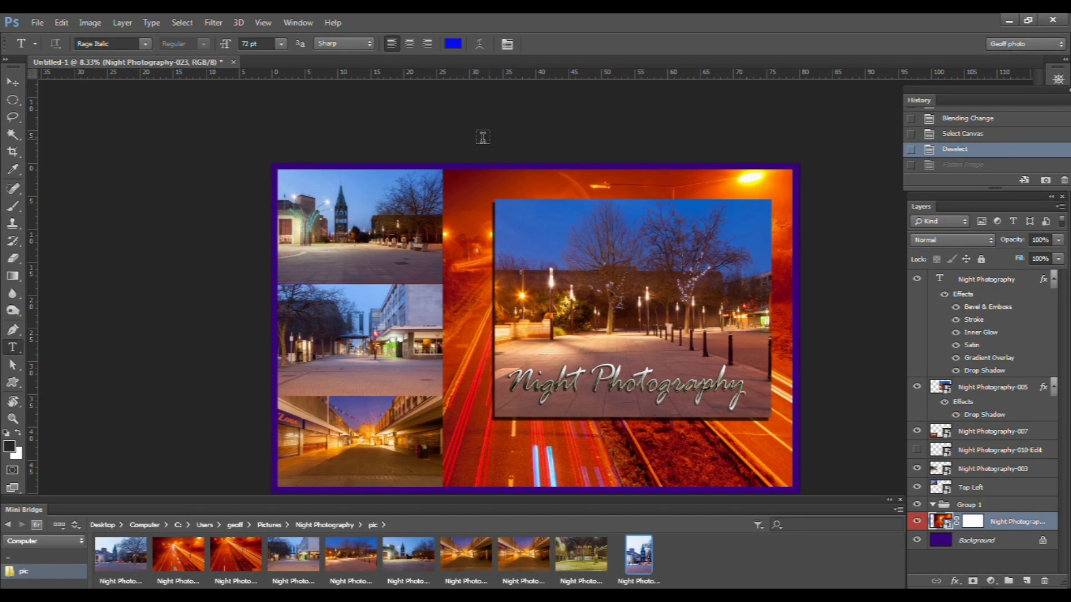
# - Save the collage as the Photoshop file Untitled-1 in the HDR PRO folder, keeping layers and Maximize Compatibility
pyautogui.click(40, 24)
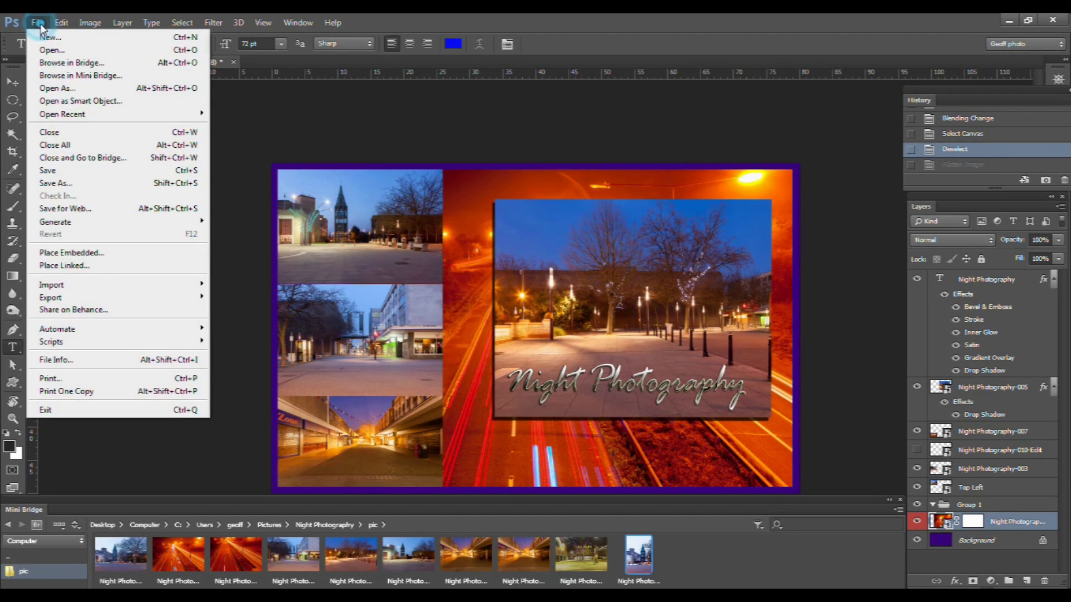
pyautogui.click(55, 182)
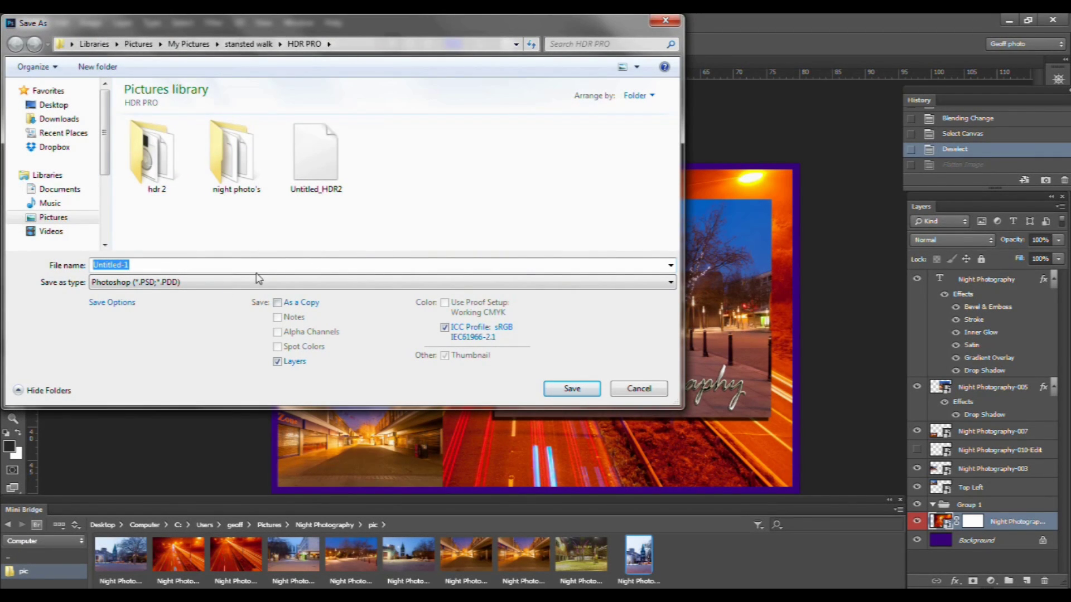
pyautogui.click(569, 389)
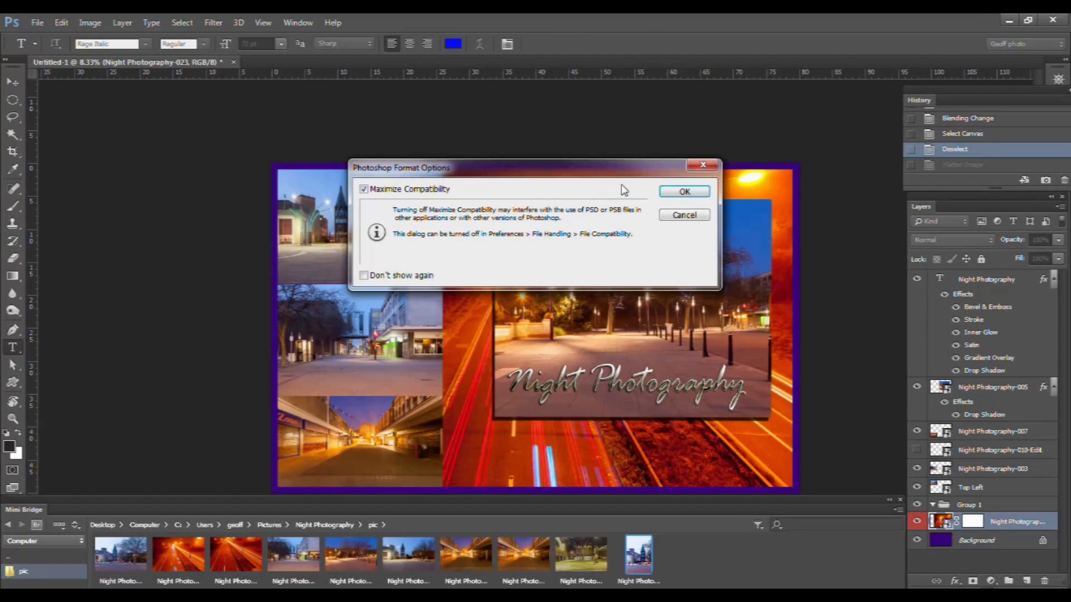
pyautogui.click(681, 192)
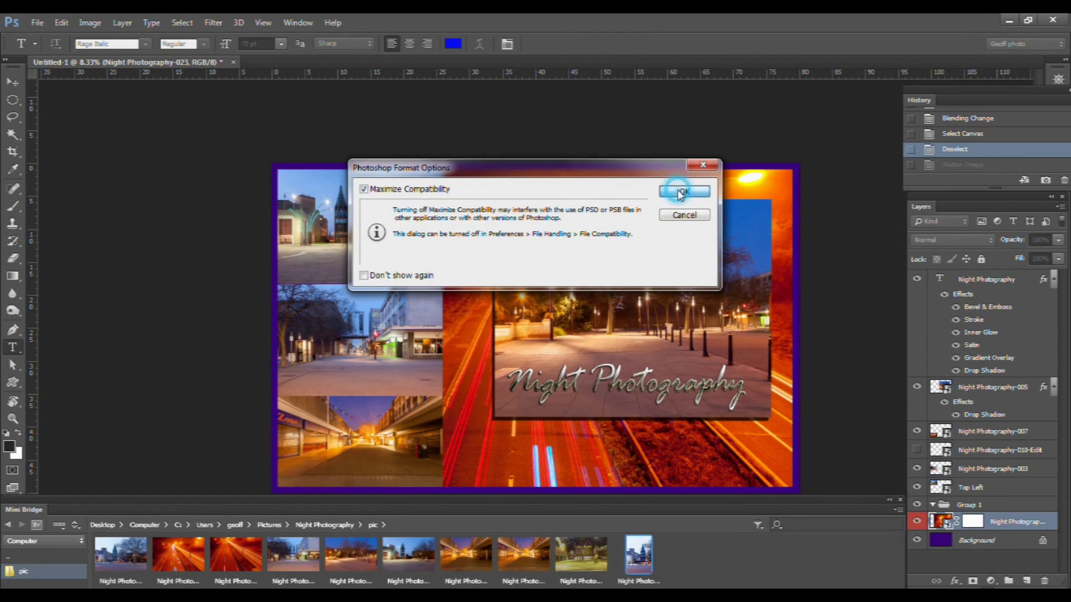